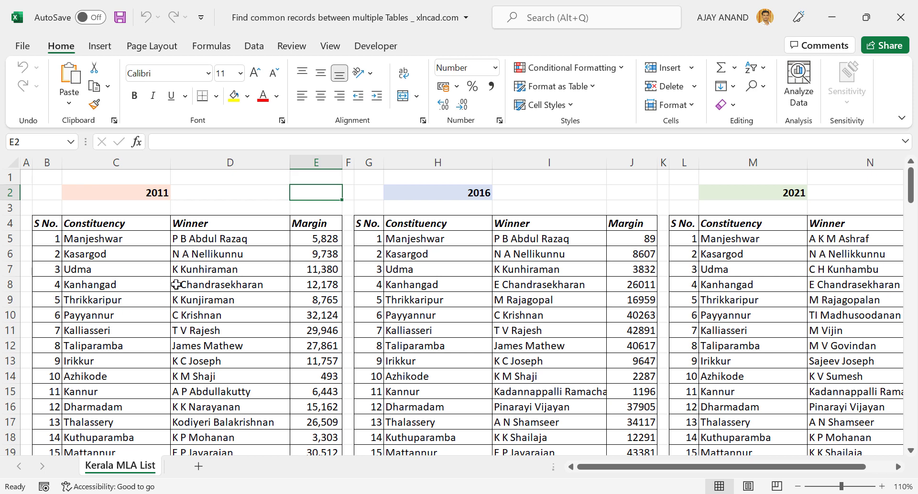
# Convert the 2011 data range B4:E144 into a table with headers and name it MLAs_2011
pyautogui.click(142, 272)
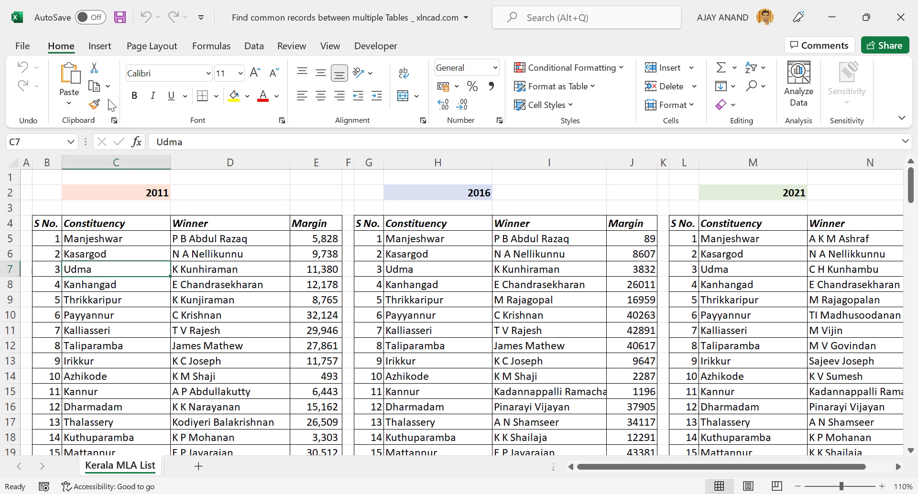
pyautogui.click(105, 51)
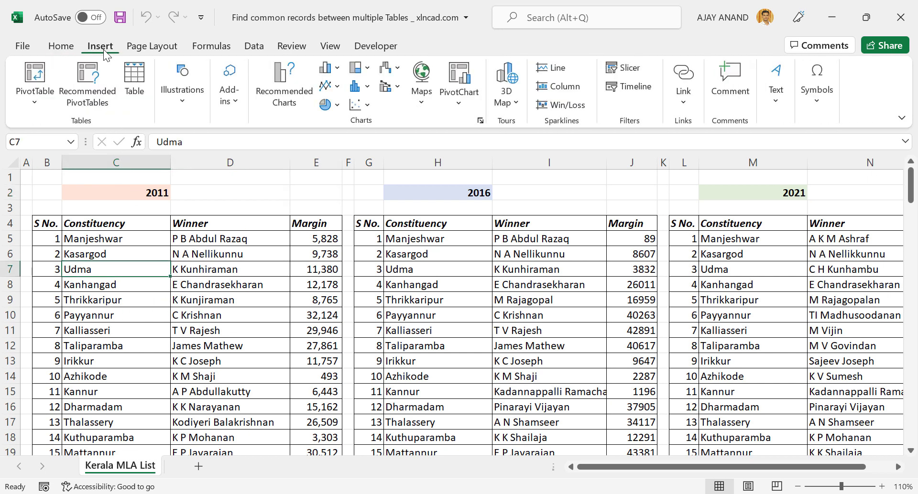
pyautogui.click(133, 101)
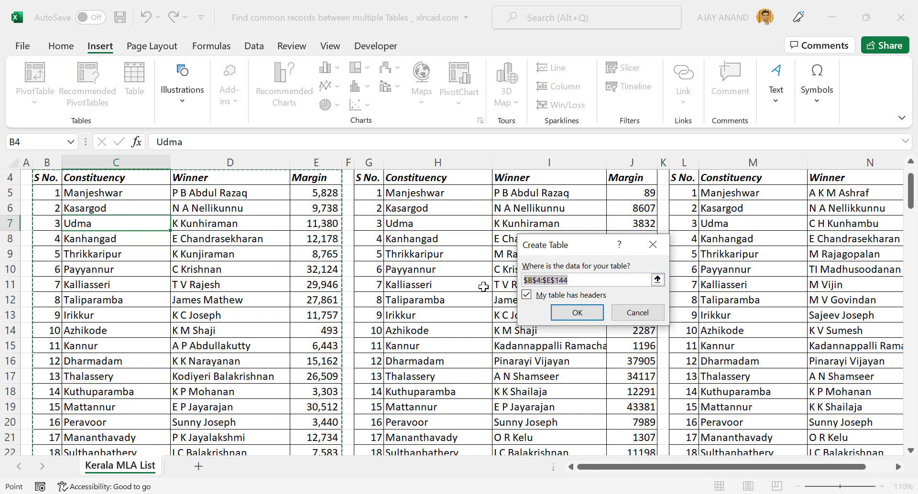
pyautogui.click(566, 314)
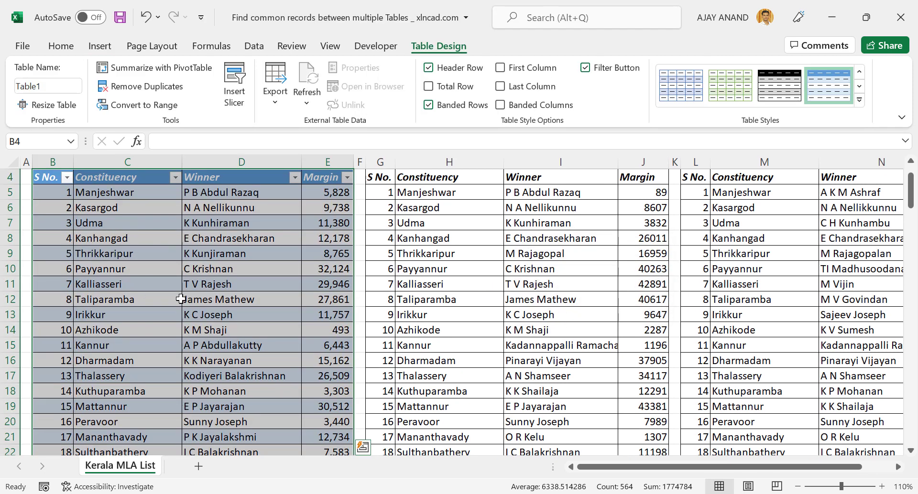
pyautogui.scroll(1, 194, 298)
pyautogui.scroll(1, 172, 291)
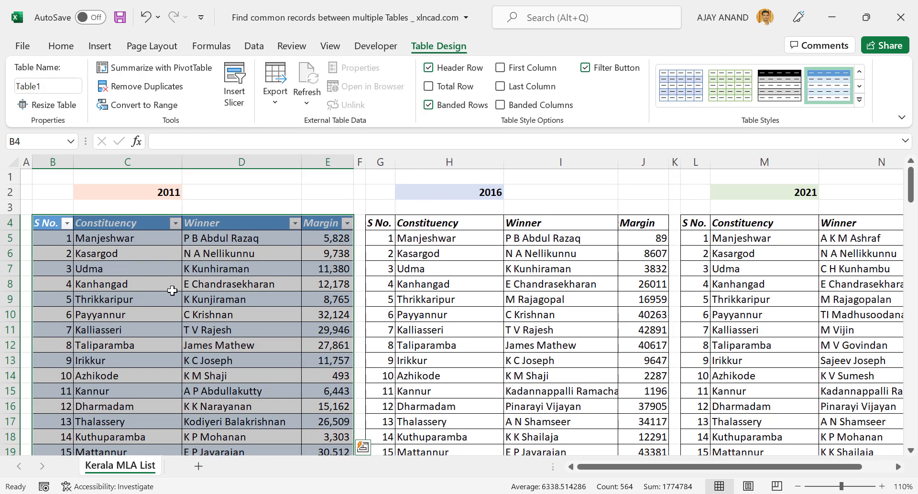
pyautogui.click(55, 86)
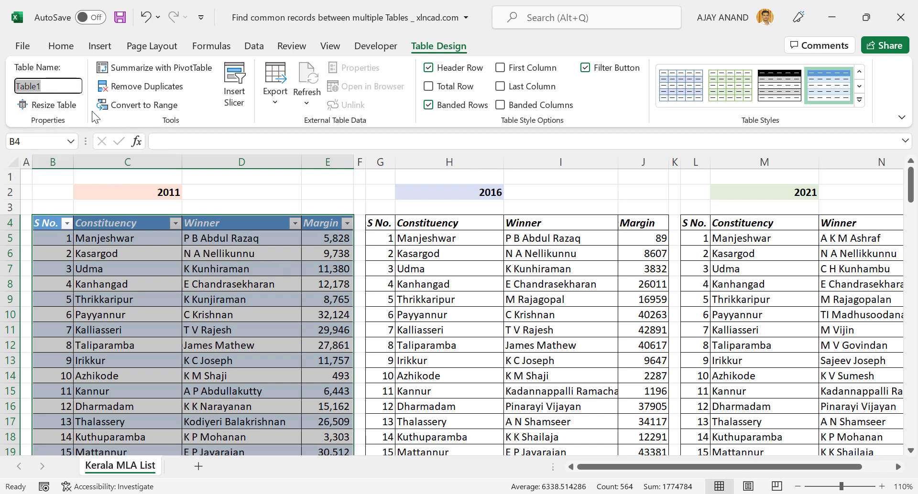
pyautogui.write('MLAs_2011')
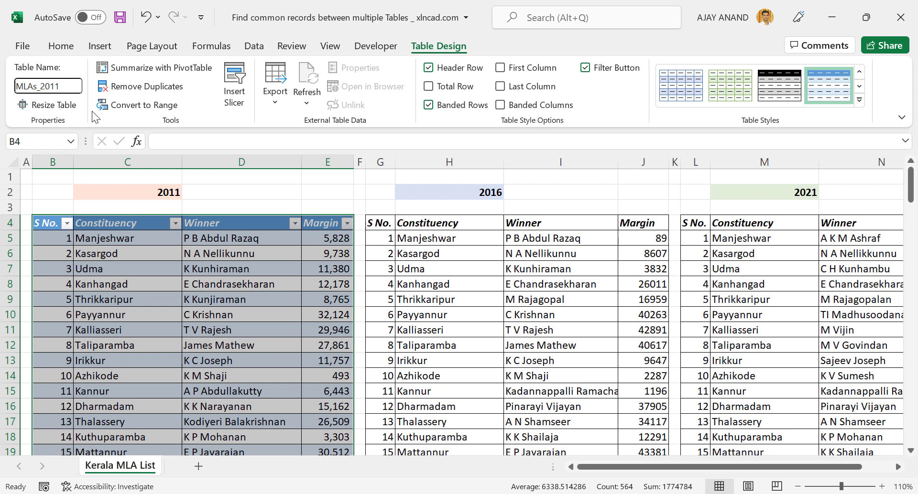
pyautogui.press('Return')
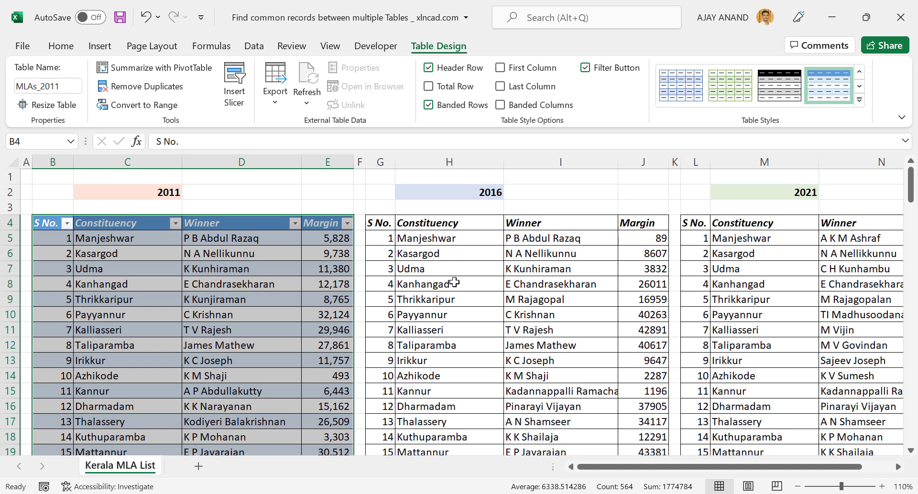
# Convert the 2016 data range G4:J144 into a table with headers and name it MLAs_2016
pyautogui.click(476, 286)
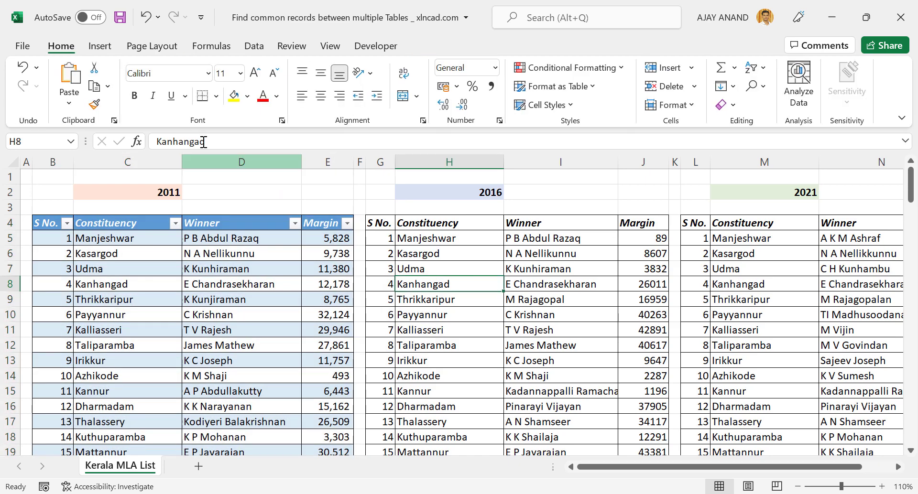
pyautogui.click(111, 47)
pyautogui.click(137, 90)
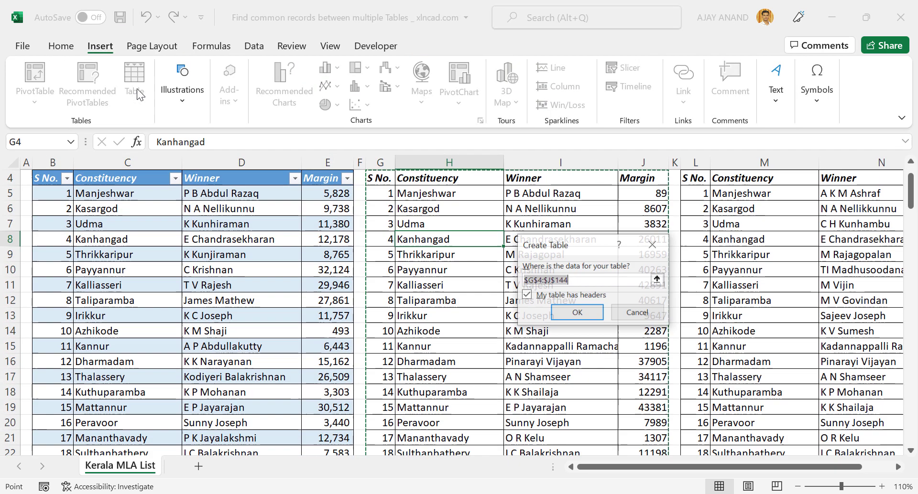
pyautogui.click(559, 314)
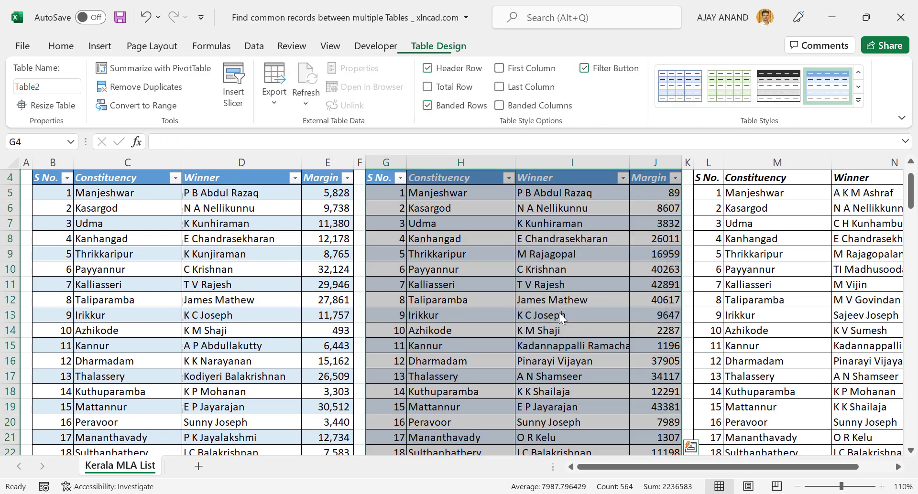
pyautogui.click(56, 87)
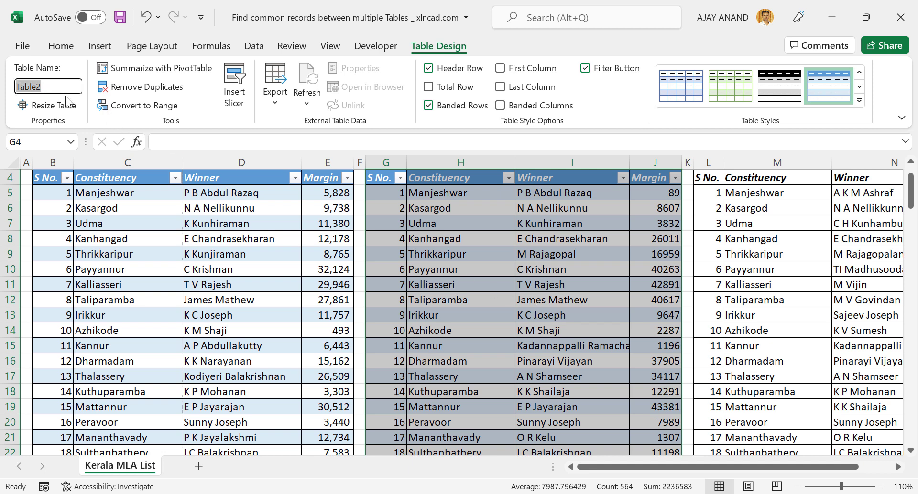
pyautogui.write('MLAs_2016')
pyautogui.press('Return')
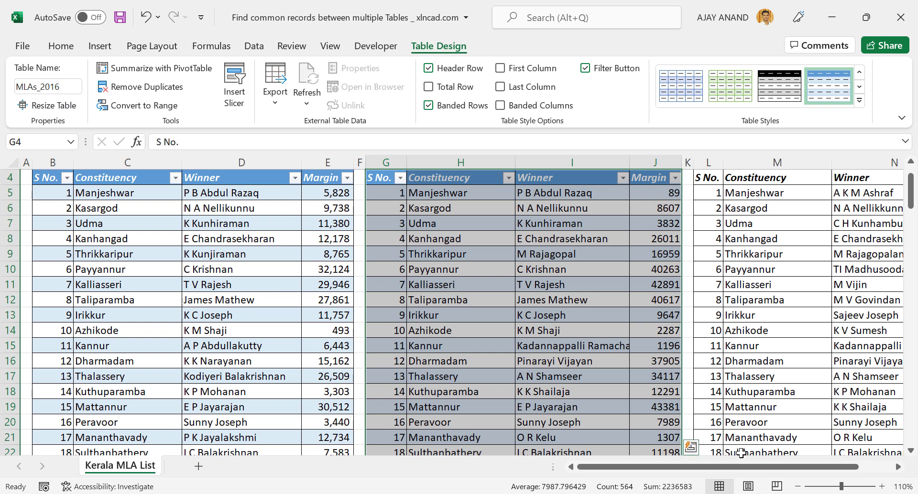
# Convert the 2021 data range into a table and name it MLAs_2021
pyautogui.moveTo(736, 467); pyautogui.dragTo(774, 462)
pyautogui.scroll(1, 798, 392)
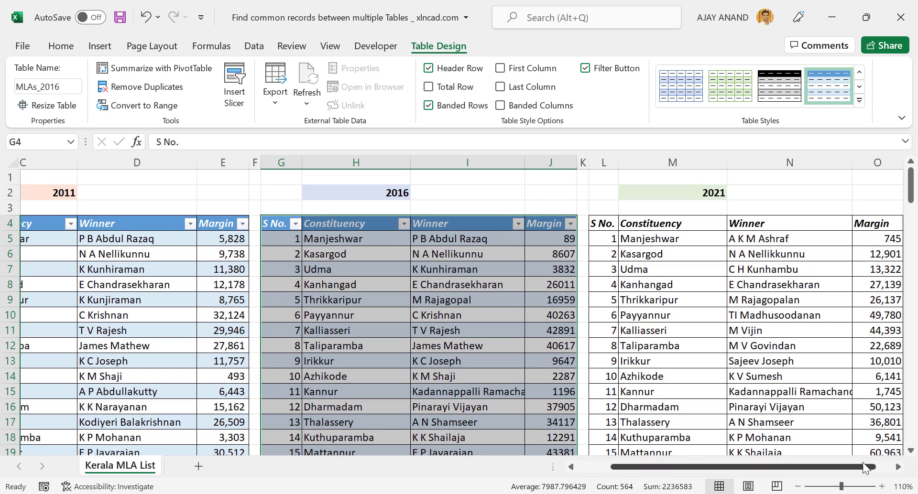
pyautogui.click(898, 468)
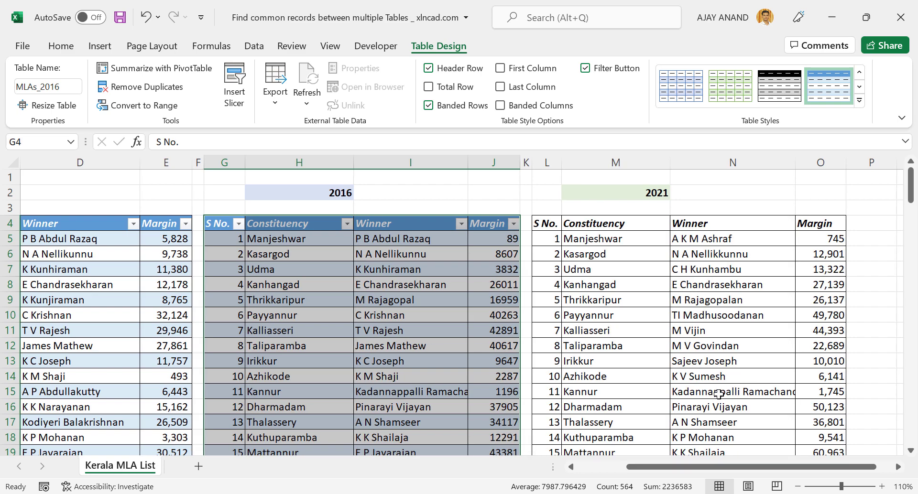
pyautogui.click(649, 335)
pyautogui.hotkey('ctrl', 't')
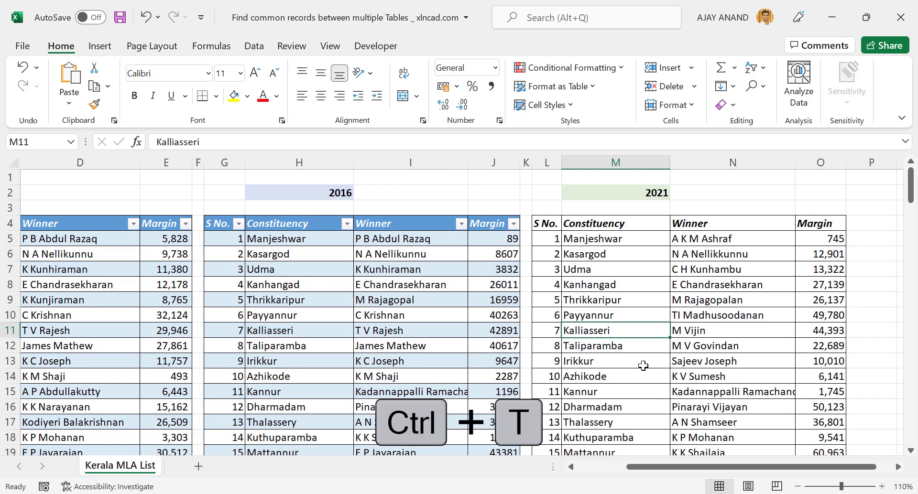
pyautogui.scroll(-1, 644, 366)
pyautogui.click(578, 313)
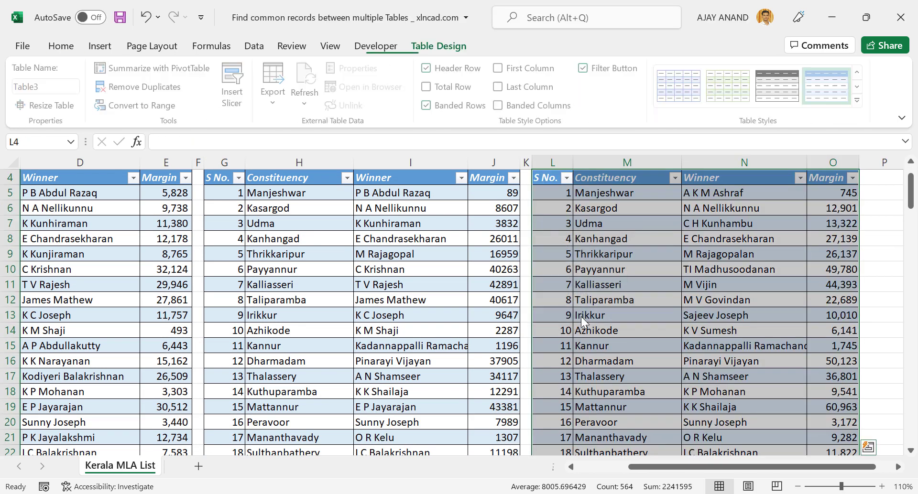
pyautogui.click(61, 89)
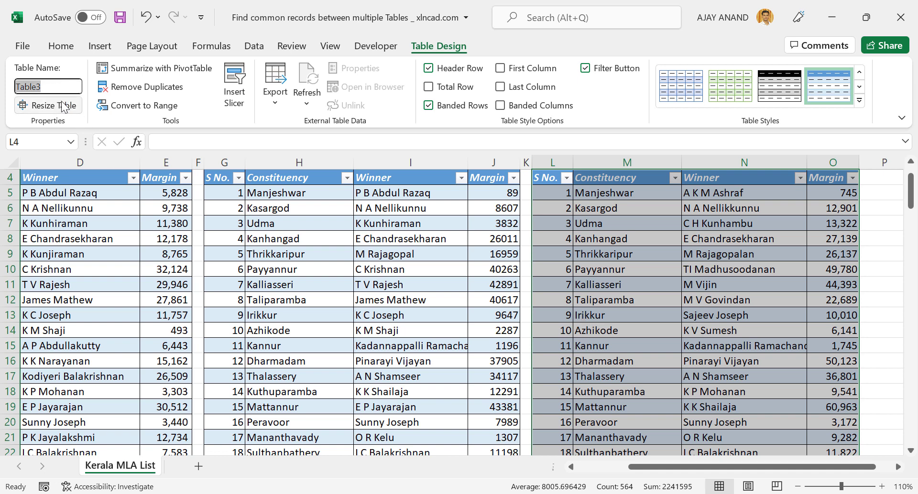
pyautogui.write('MLAs_2021')
pyautogui.press('Return')
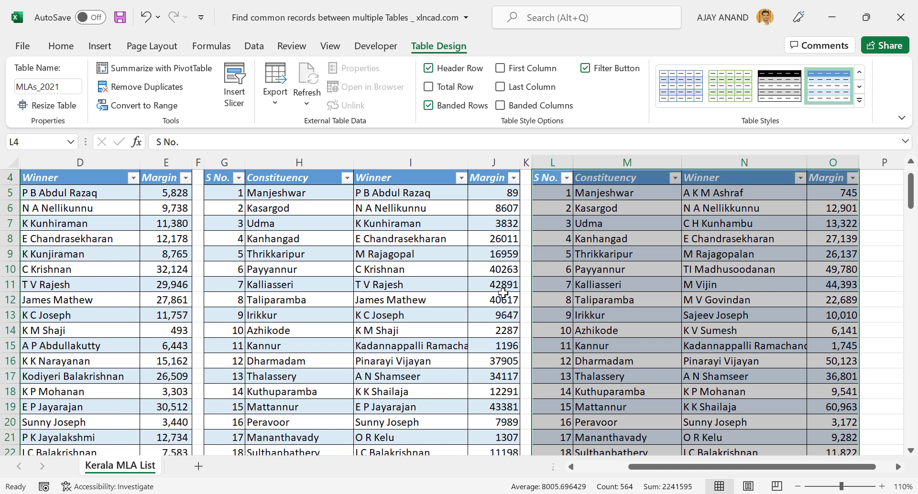
# Import the MLAs_2011 table into Power Query and load the query as a connection only
pyautogui.moveTo(672, 467); pyautogui.dragTo(612, 468)
pyautogui.scroll(1, 430, 382)
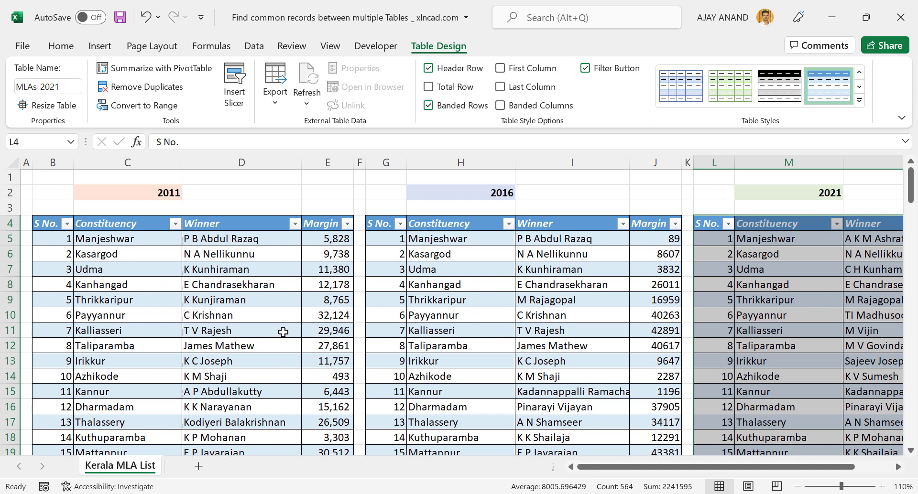
pyautogui.click(165, 301)
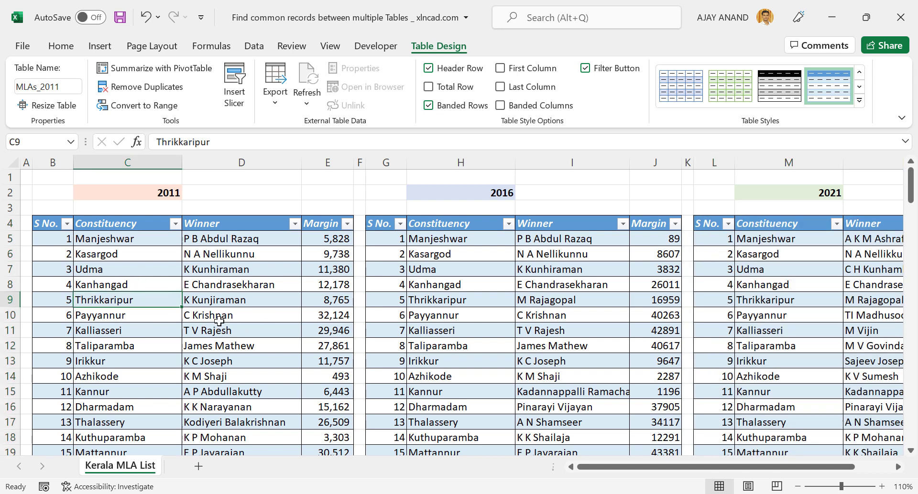
pyautogui.click(254, 47)
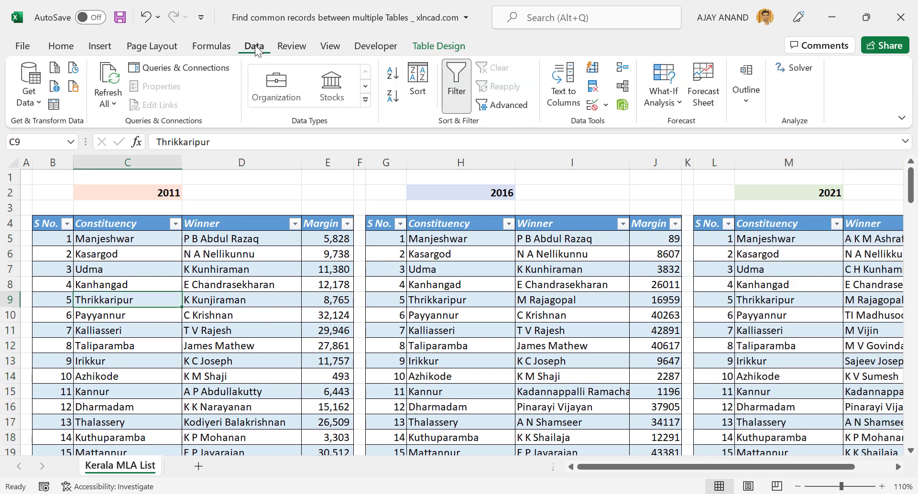
pyautogui.click(56, 106)
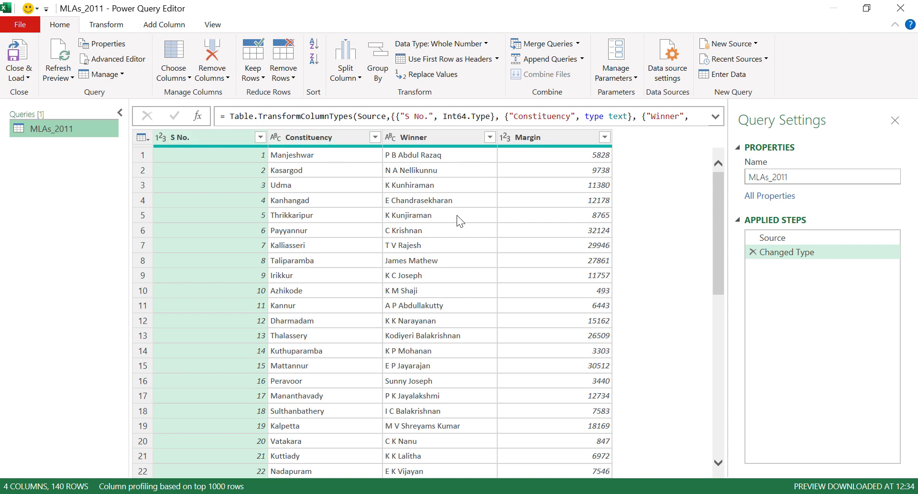
pyautogui.click(27, 77)
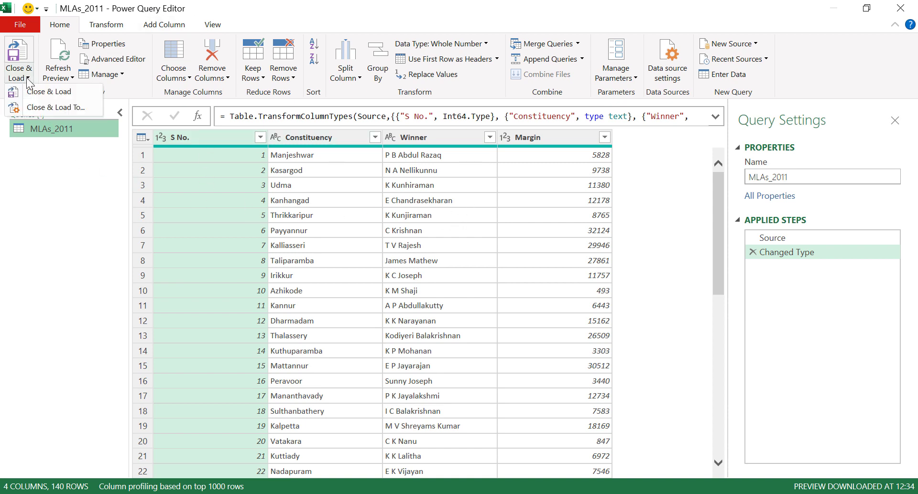
pyautogui.click(84, 111)
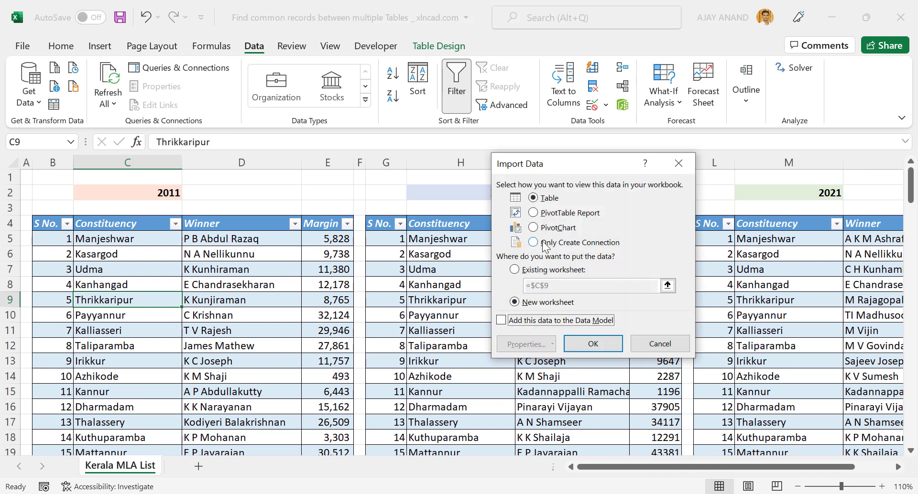
pyautogui.click(545, 244)
pyautogui.click(602, 346)
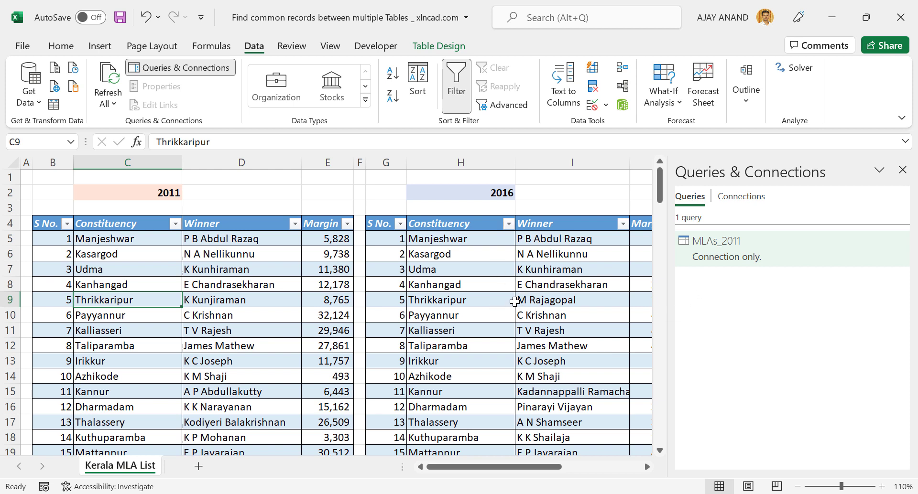
# Import the MLAs_2016 table into Power Query and load the query as a connection only
pyautogui.click(485, 300)
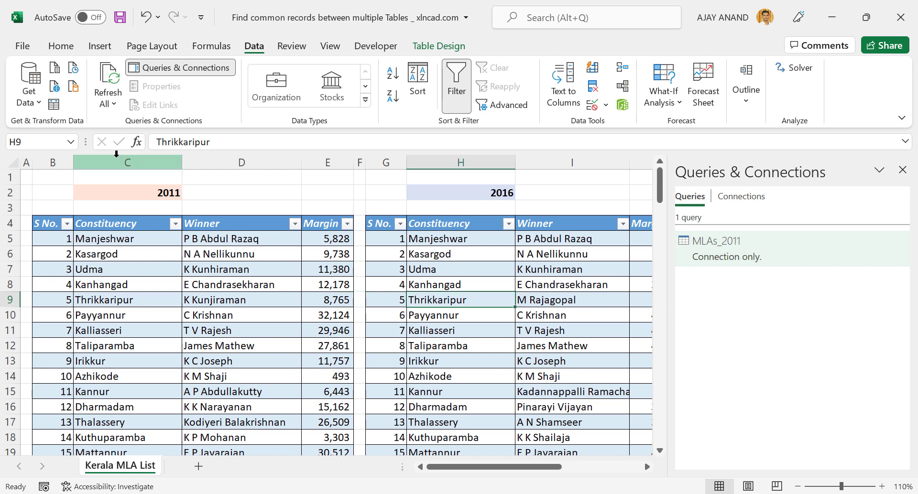
pyautogui.click(54, 106)
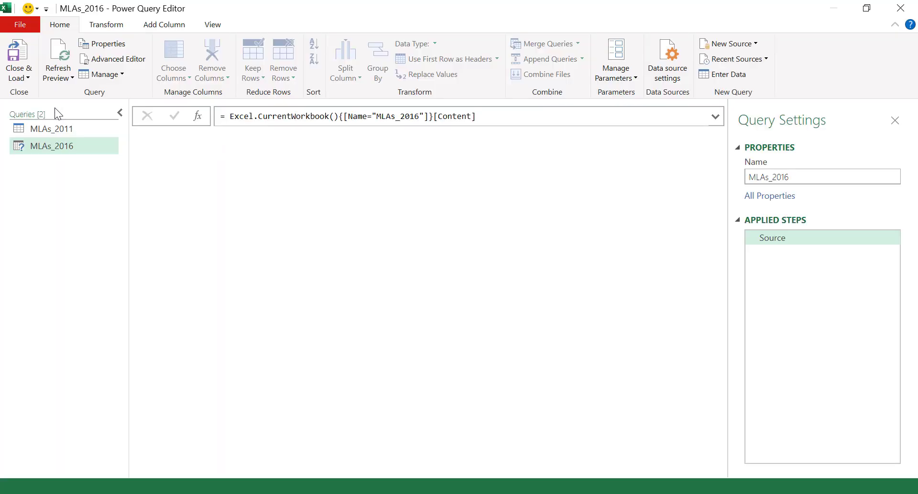
pyautogui.click(28, 78)
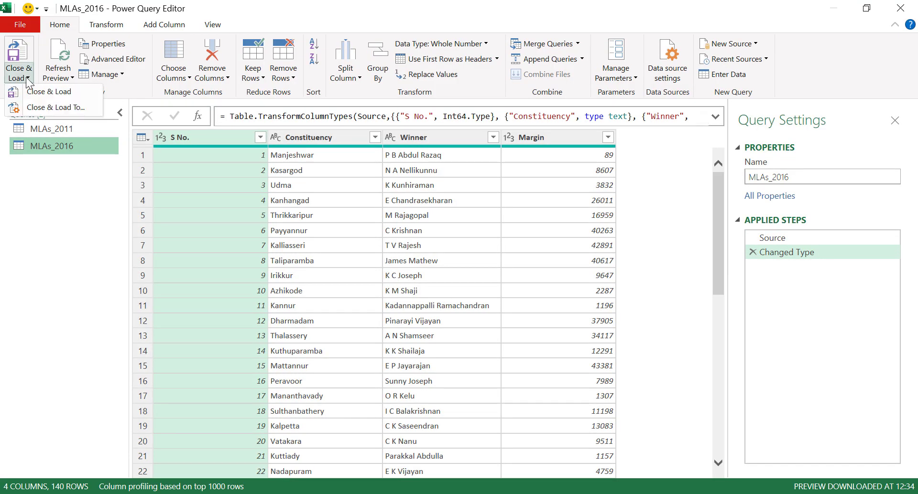
pyautogui.click(67, 108)
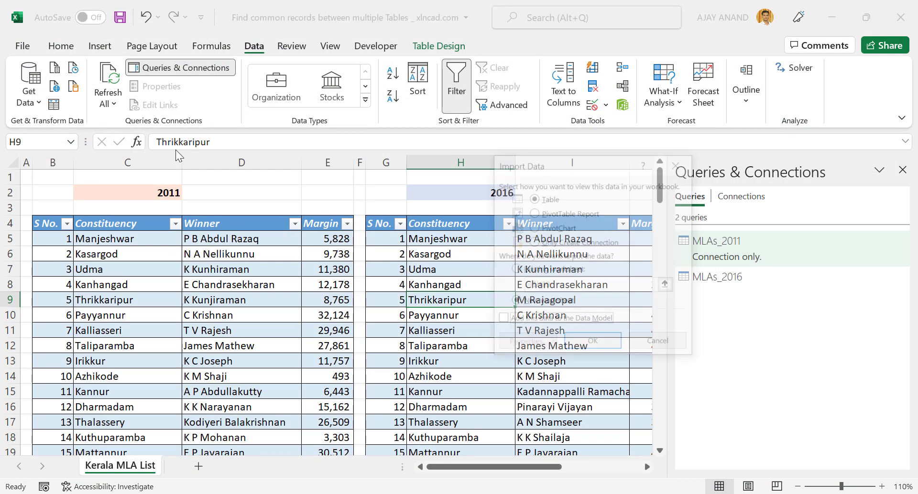
pyautogui.click(539, 243)
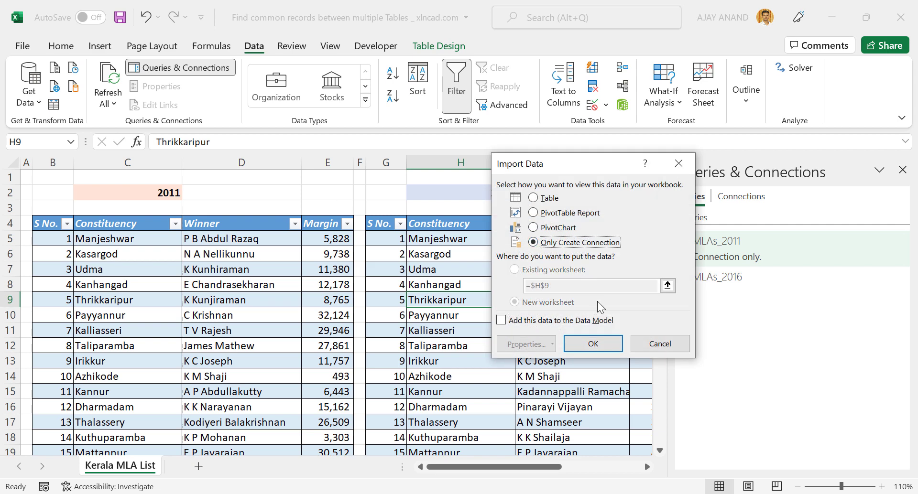
pyautogui.click(593, 344)
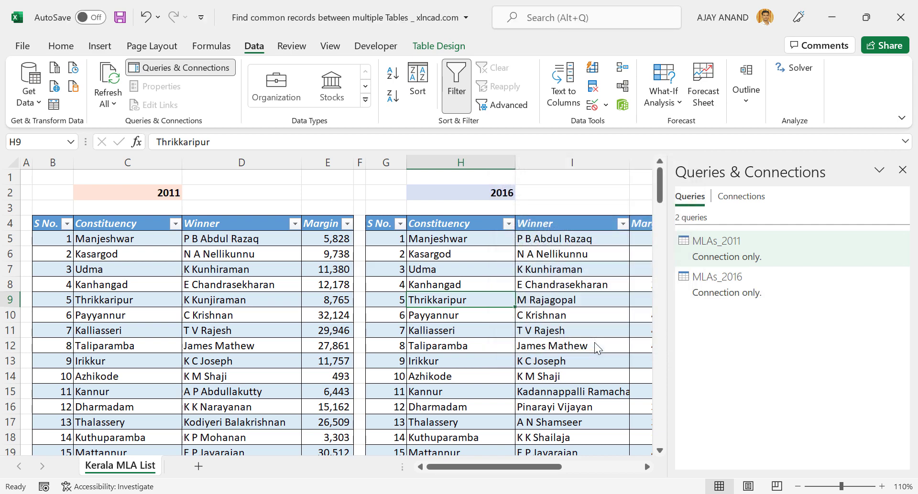
# Import the MLAs_2021 table into Power Query and load the query as a connection only
pyautogui.click(647, 467)
pyautogui.click(645, 467)
pyautogui.click(646, 467)
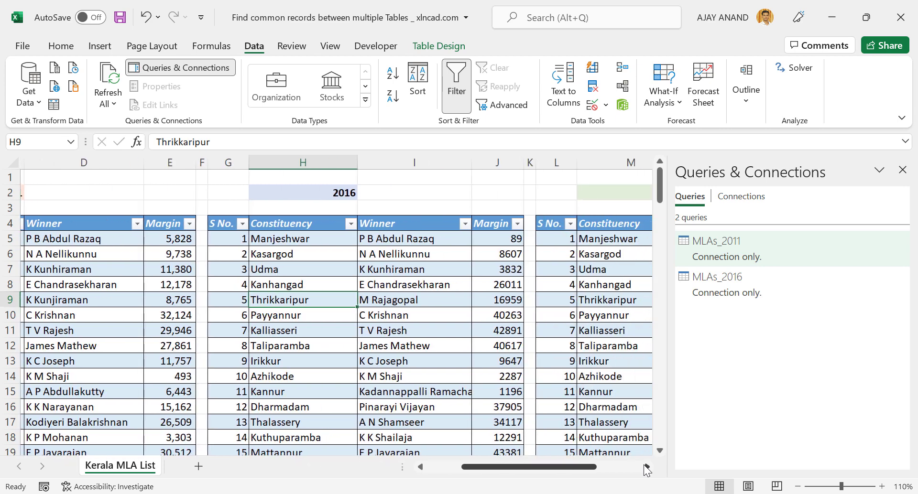
pyautogui.click(645, 467)
pyautogui.click(646, 467)
pyautogui.click(494, 331)
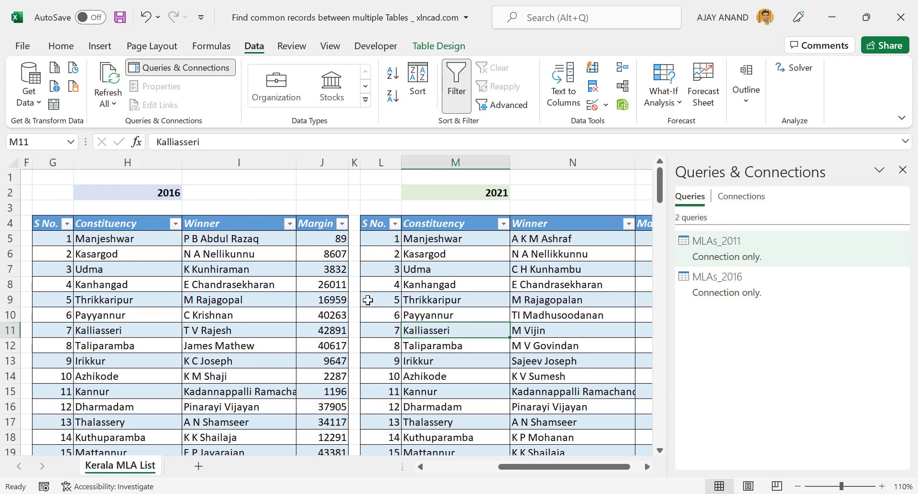
pyautogui.click(57, 107)
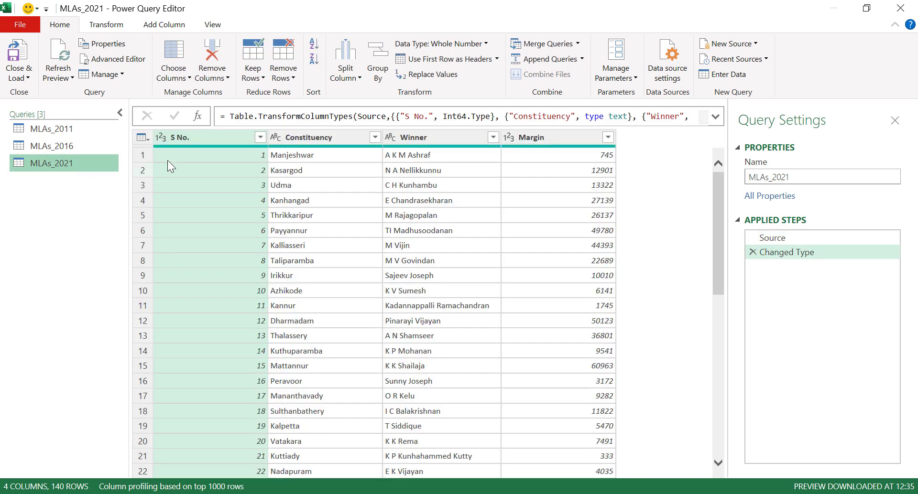
pyautogui.click(19, 77)
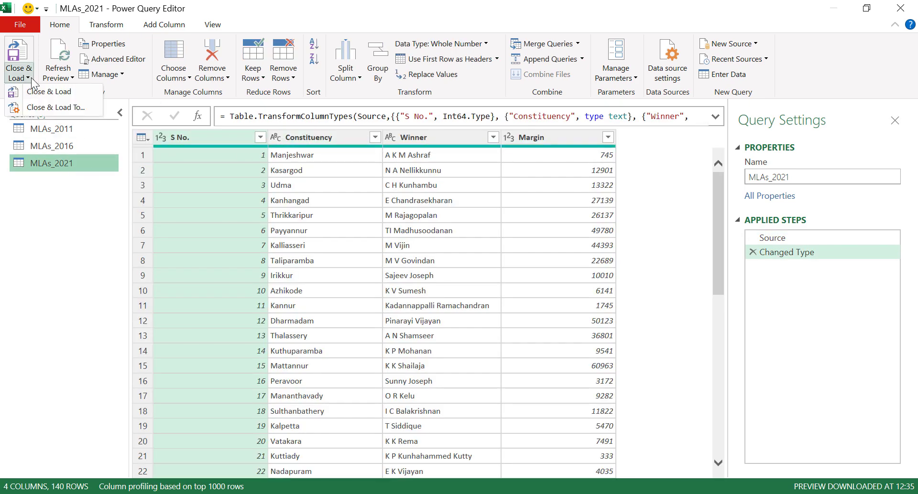
pyautogui.click(73, 107)
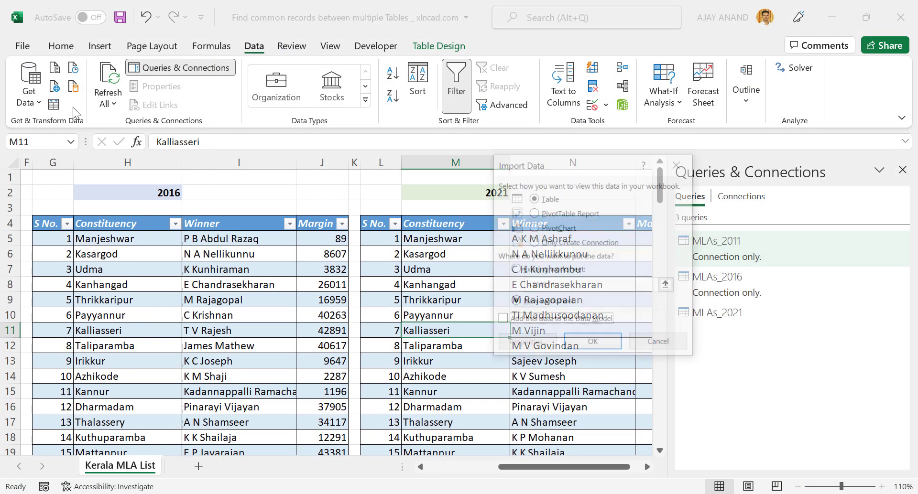
pyautogui.click(533, 243)
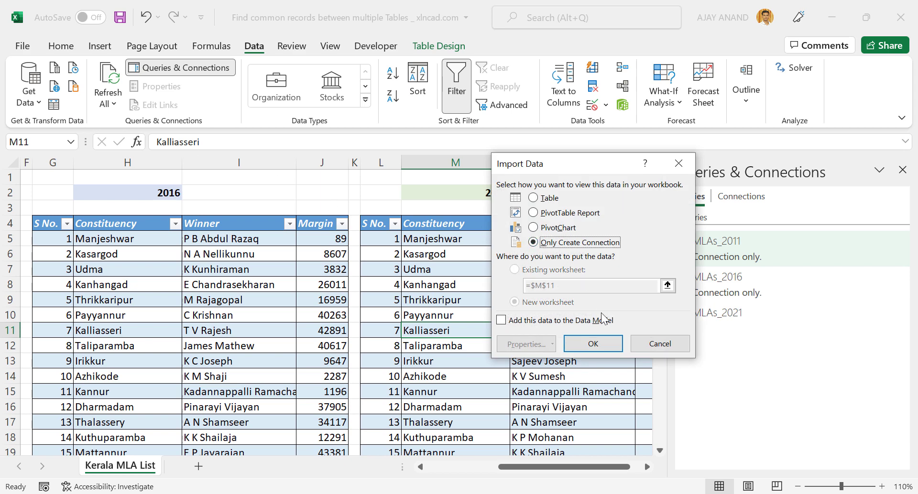
pyautogui.click(603, 344)
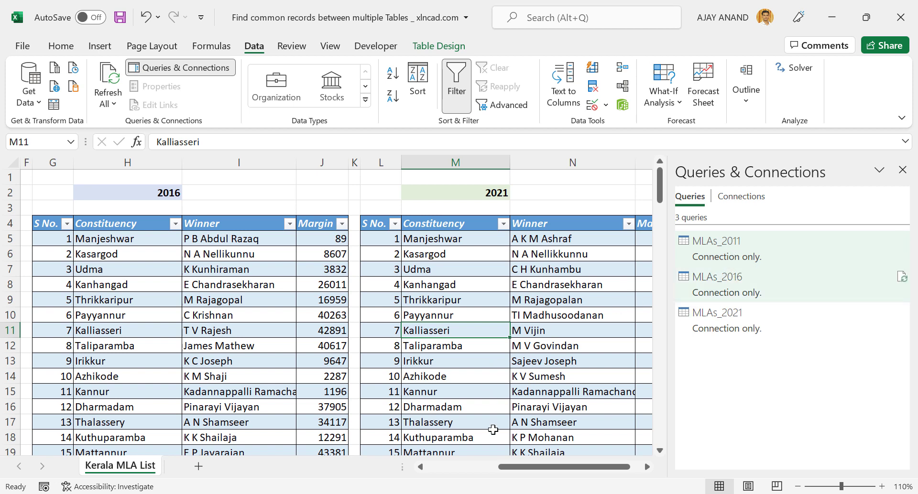
# Start a query merge with MLAs_2011 as the first table and MLAs_2016 as the second
pyautogui.moveTo(517, 468); pyautogui.dragTo(423, 469)
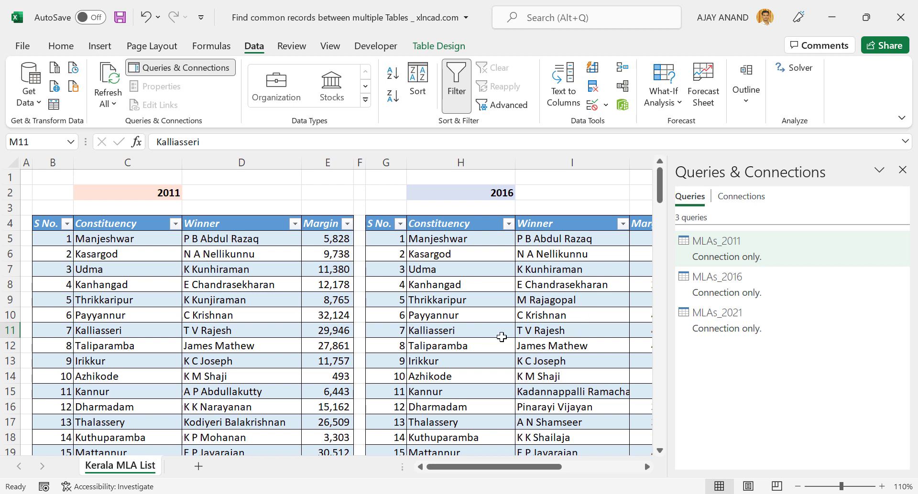
pyautogui.click(42, 108)
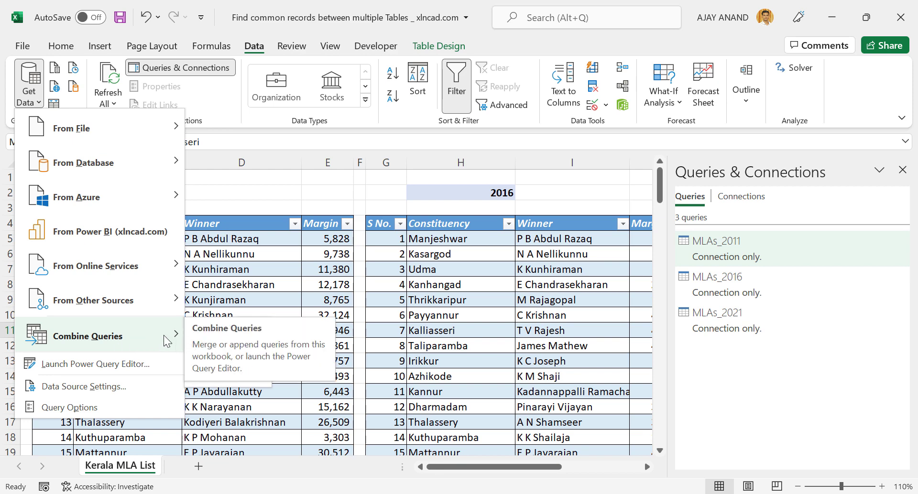
pyautogui.click(150, 342)
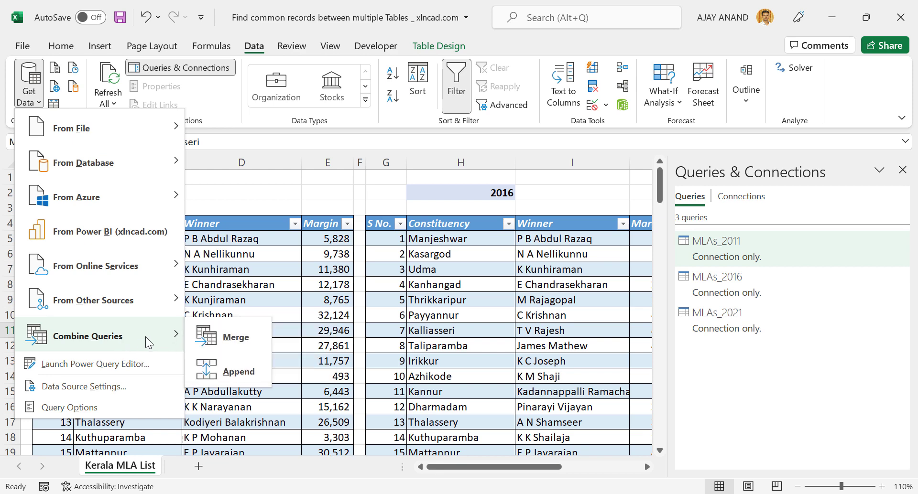
pyautogui.click(245, 343)
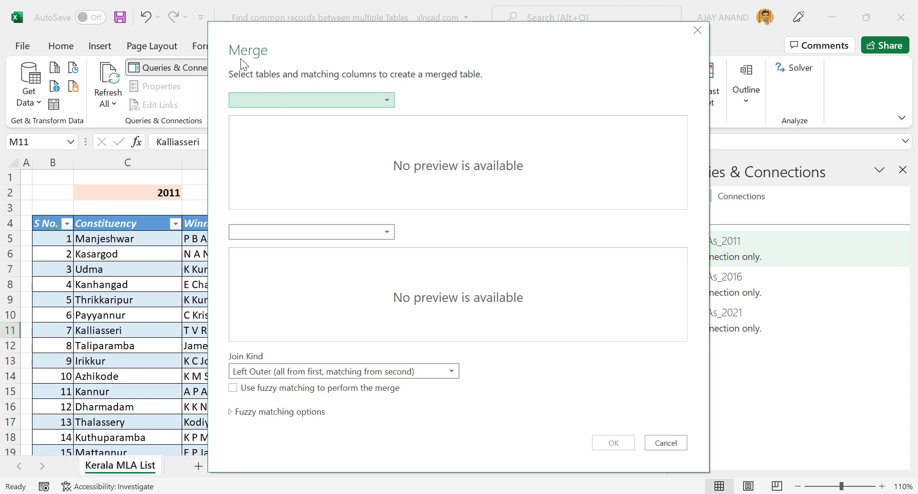
pyautogui.click(386, 99)
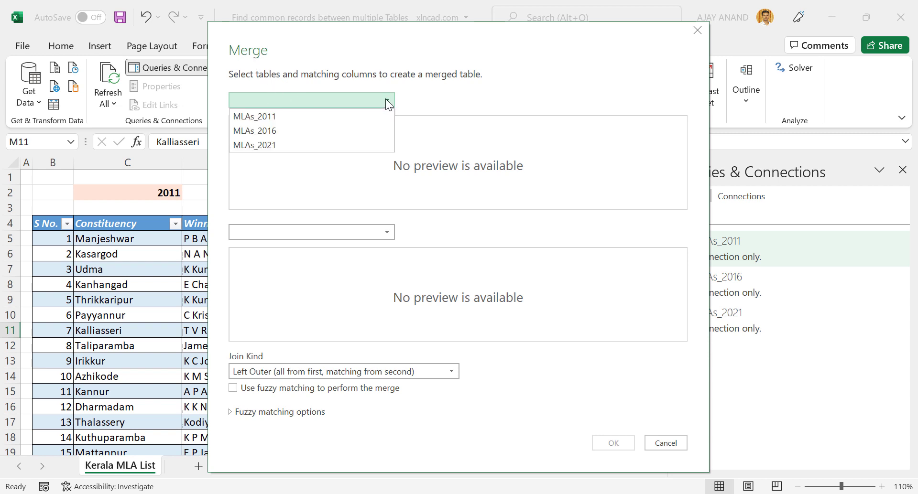
pyautogui.click(296, 117)
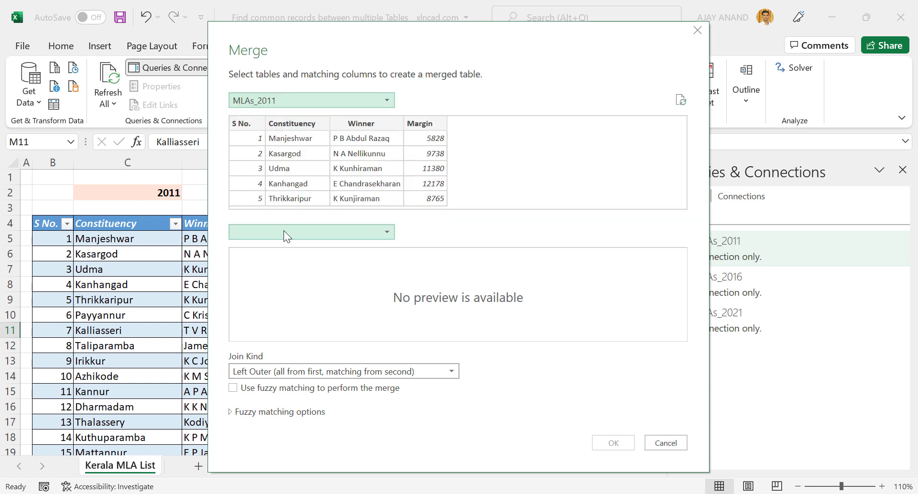
pyautogui.click(387, 233)
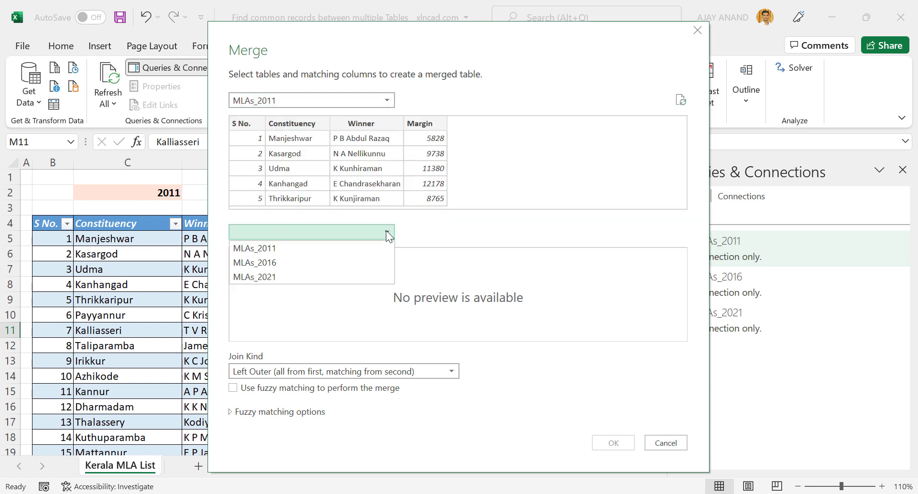
pyautogui.click(300, 261)
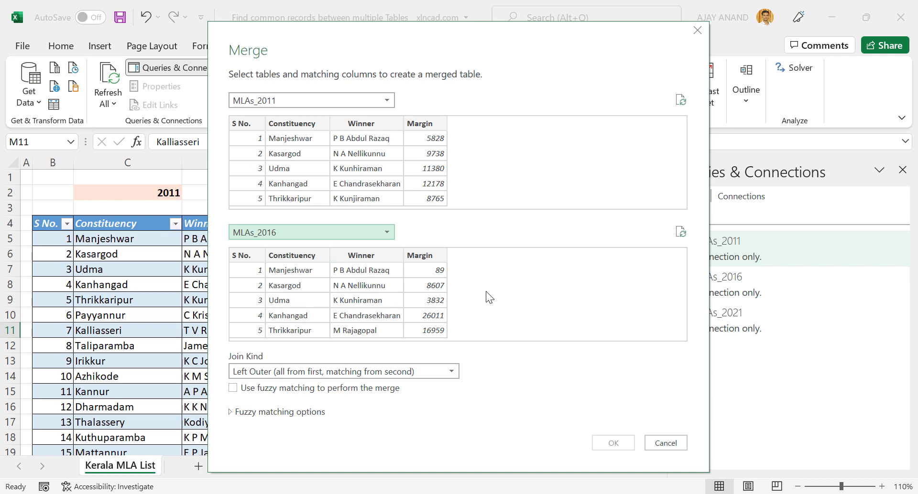
# Match the two tables on their Winner columns with an Inner join and create the merged query
pyautogui.click(452, 371)
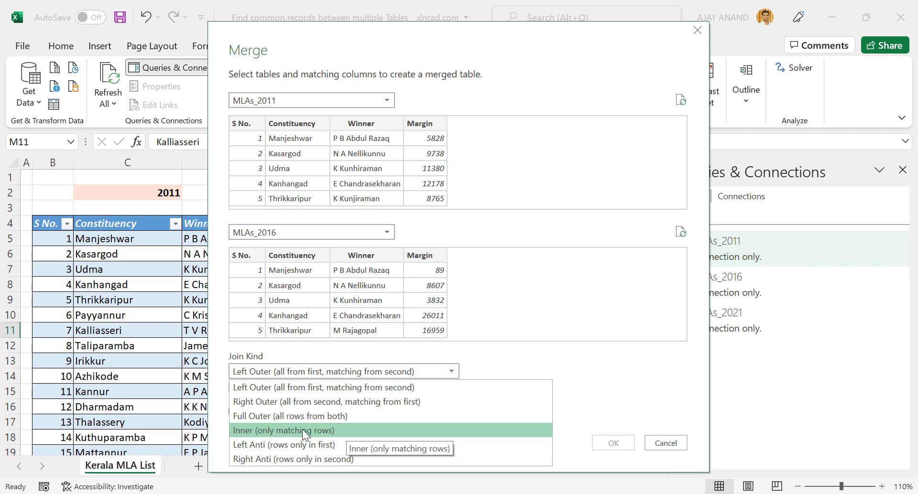
pyautogui.click(277, 431)
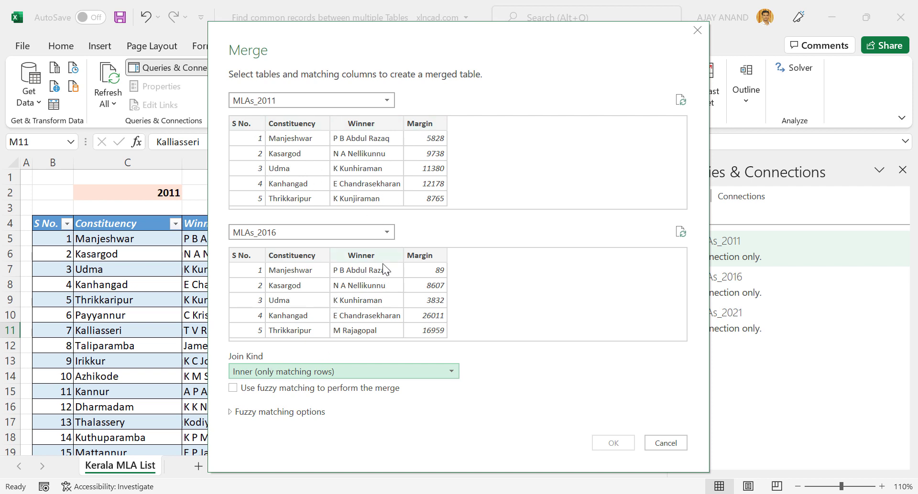
pyautogui.click(387, 124)
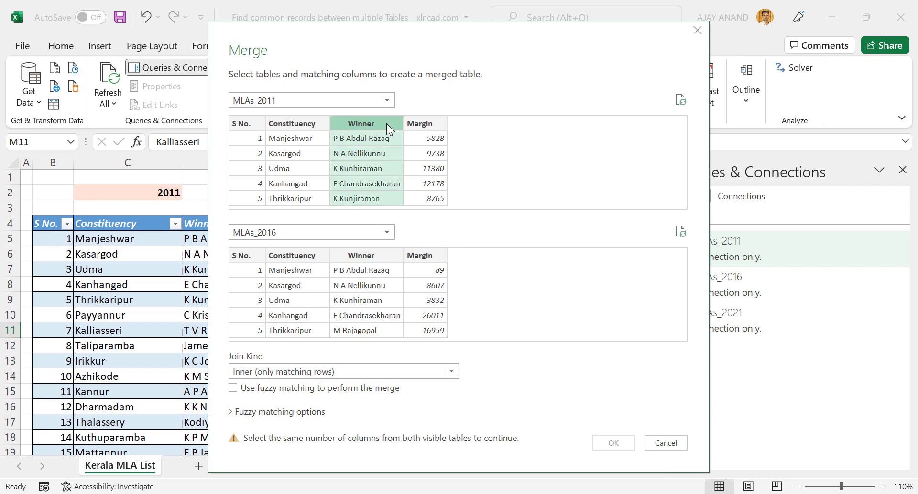
pyautogui.click(383, 256)
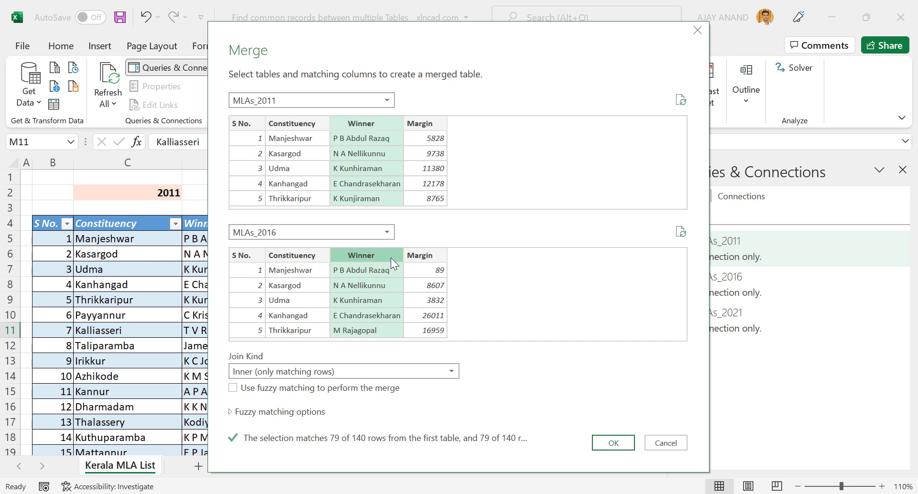
pyautogui.click(599, 442)
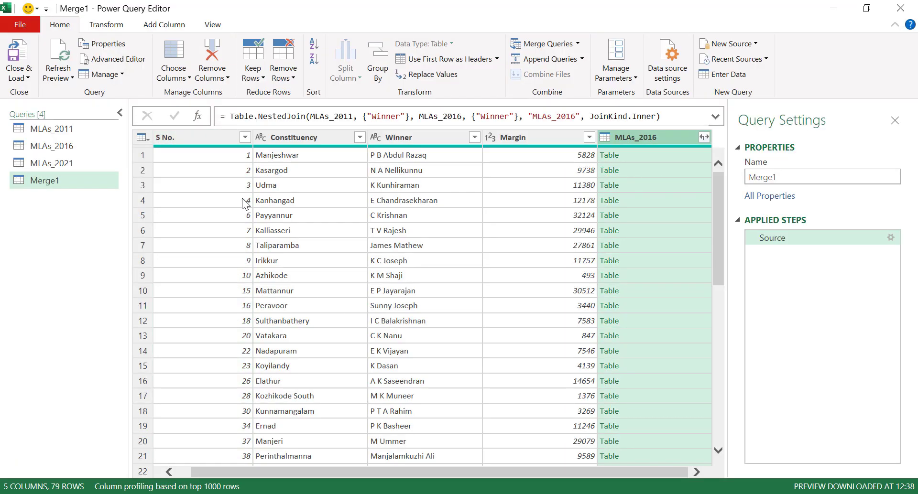
# Start merging the current Merge1 query with MLAs_2021 as the second table
pyautogui.scroll(-10, 334, 215)
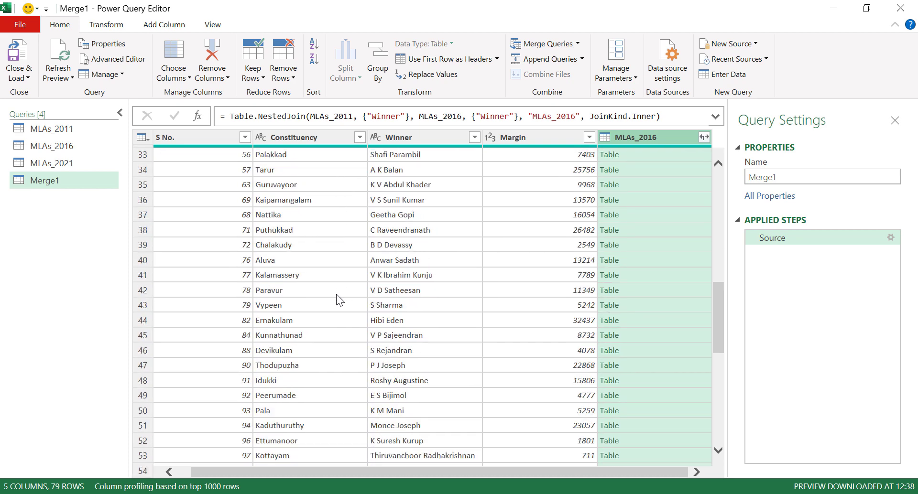
pyautogui.scroll(-6, 412, 191)
pyautogui.scroll(-3, 411, 201)
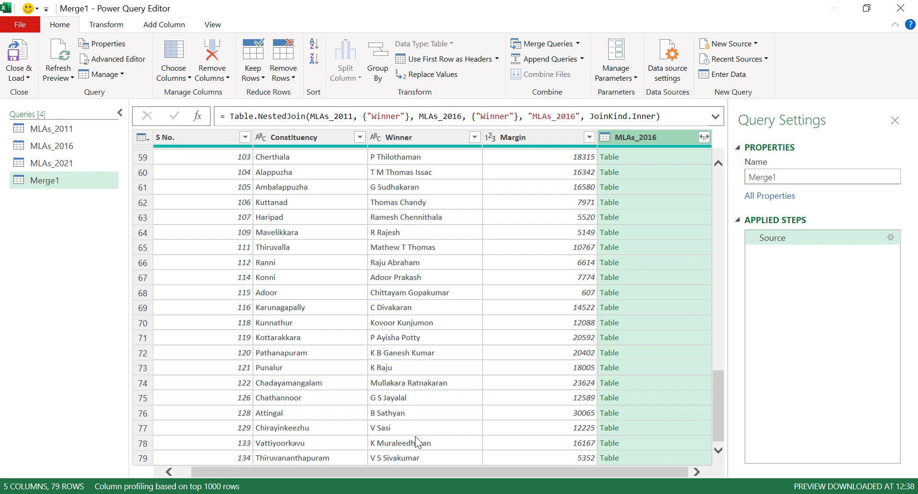
pyautogui.scroll(20, 420, 383)
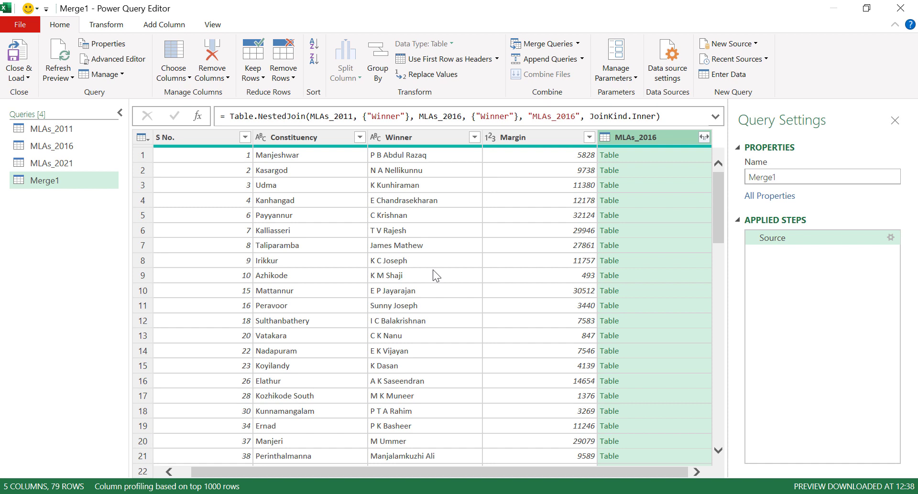
pyautogui.click(577, 44)
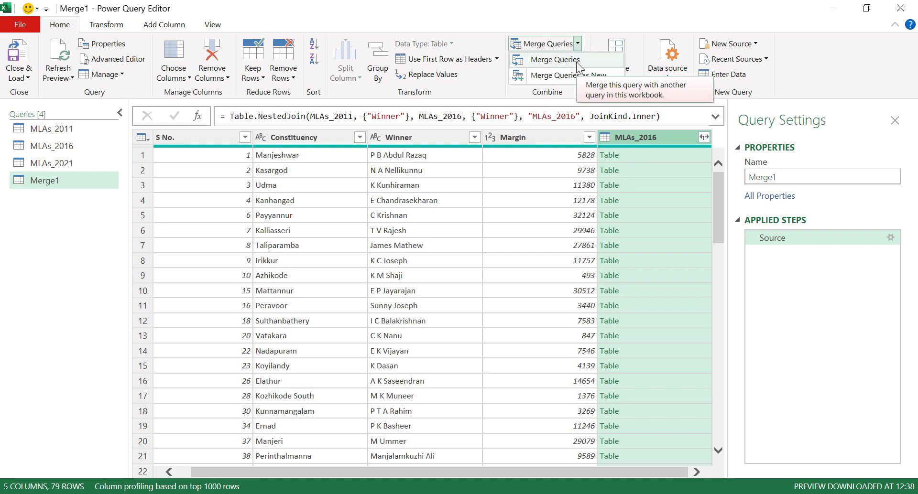
pyautogui.click(576, 62)
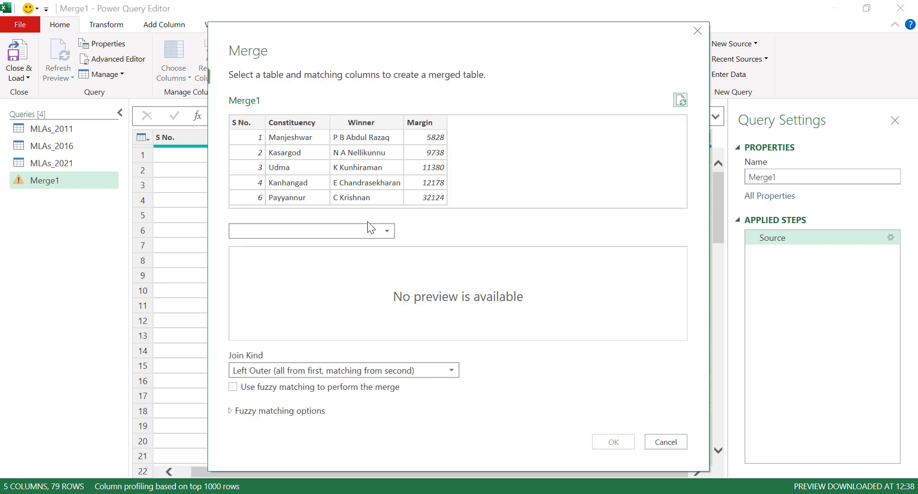
pyautogui.click(340, 230)
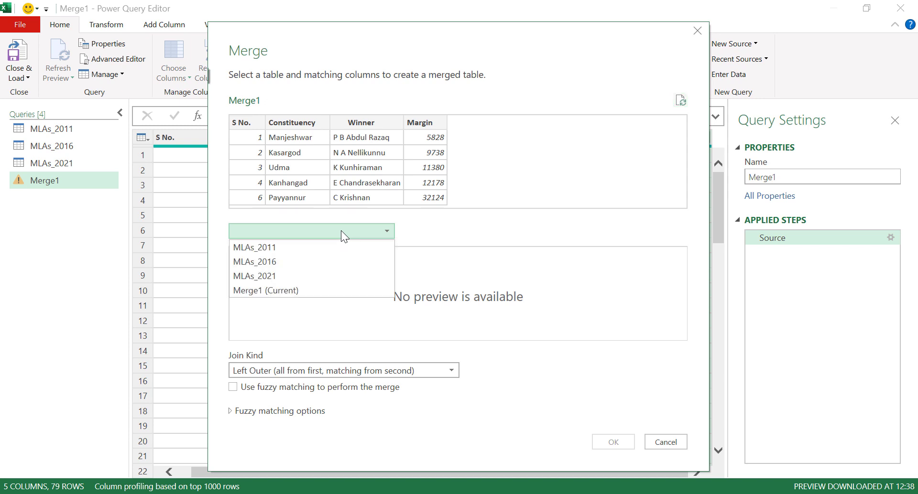
pyautogui.click(328, 276)
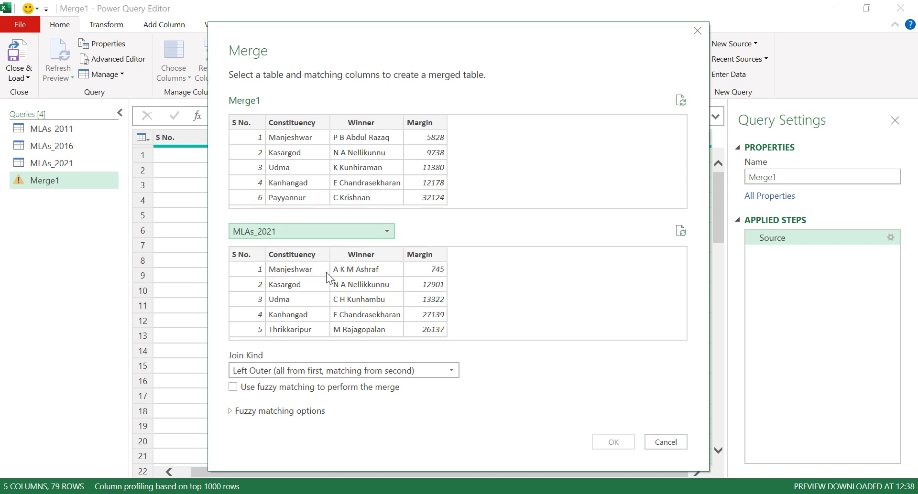
# Match Merge1 and MLAs_2021 on their Winner columns with an Inner join and complete the merge
pyautogui.click(387, 123)
pyautogui.click(377, 254)
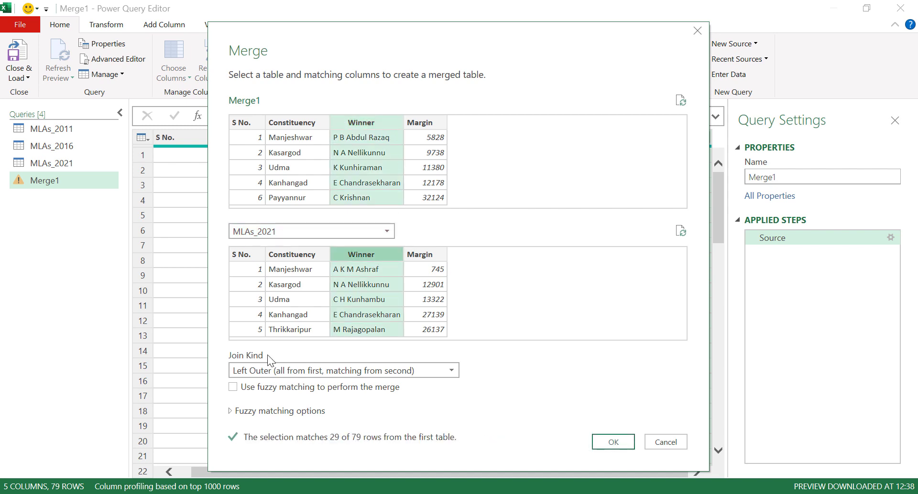
pyautogui.click(449, 372)
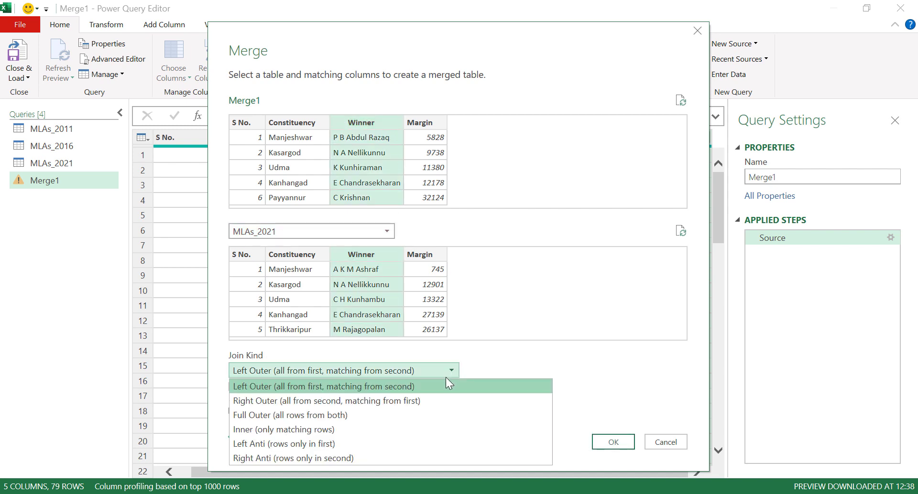
pyautogui.click(321, 430)
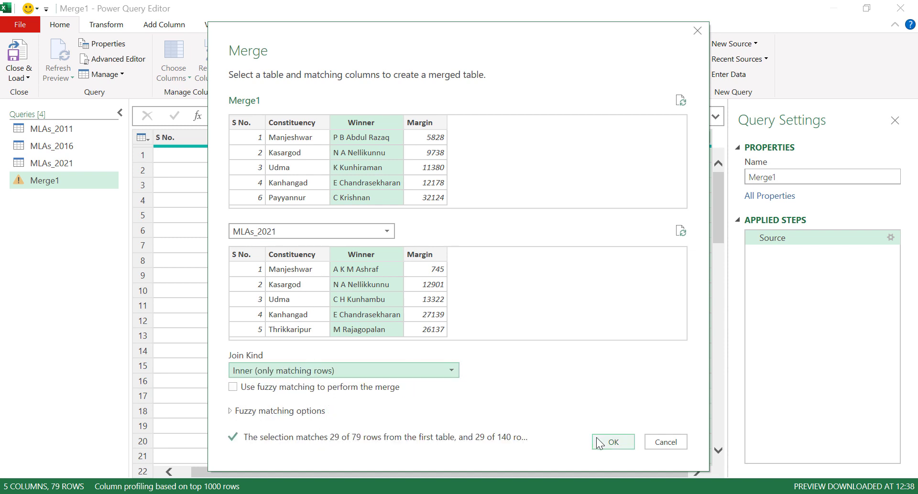
pyautogui.click(612, 443)
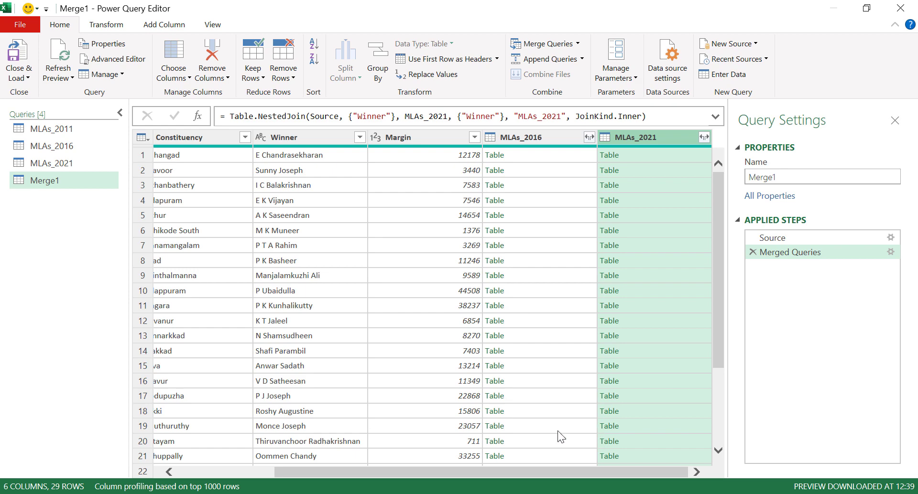
# Review the Constituency, Winner and Margin rows common to all three tables in the merged query
pyautogui.moveTo(433, 473); pyautogui.dragTo(336, 474)
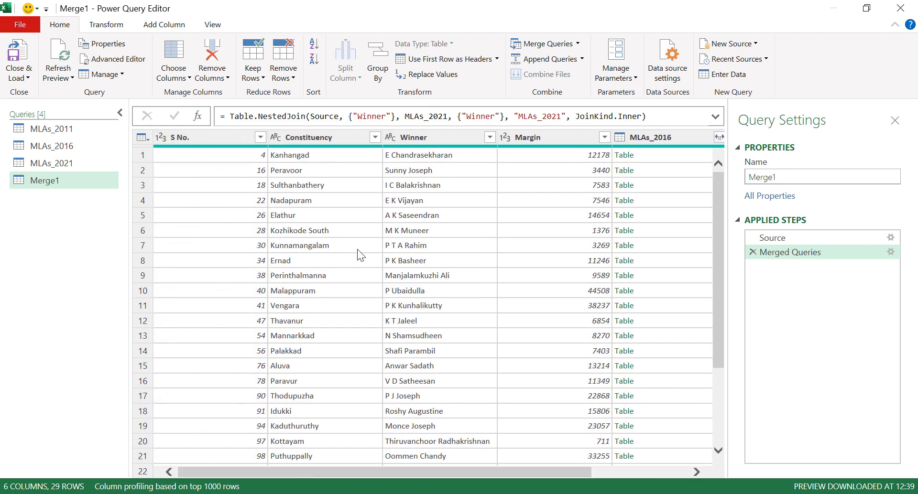
pyautogui.scroll(-3, 416, 277)
pyautogui.scroll(3, 426, 353)
pyautogui.scroll(-3, 434, 229)
pyautogui.scroll(3, 431, 335)
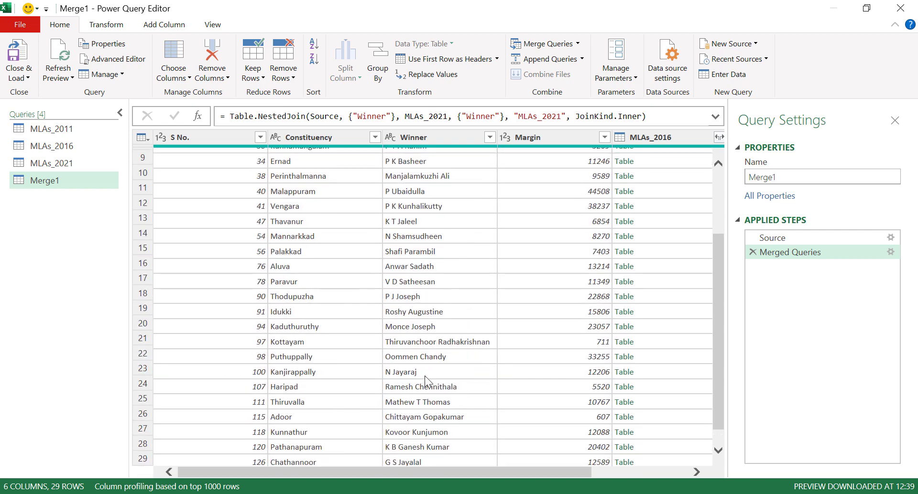
pyautogui.scroll(-3, 438, 224)
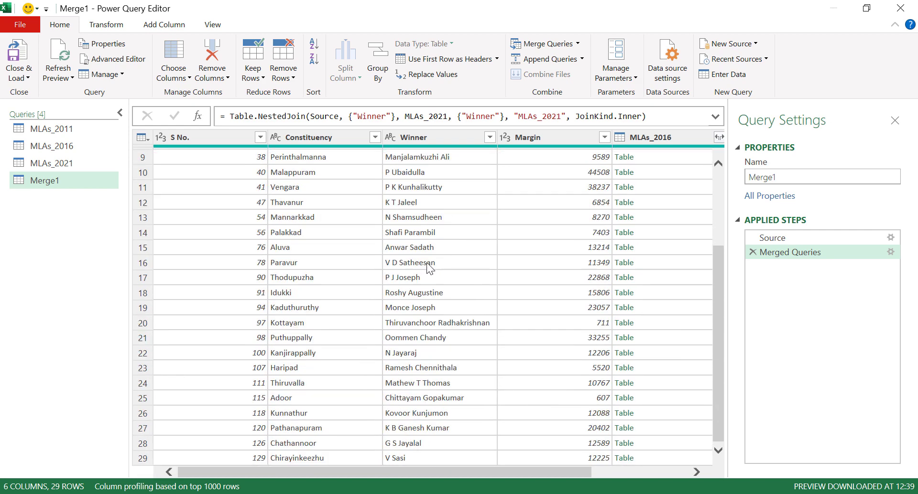
pyautogui.scroll(3, 434, 215)
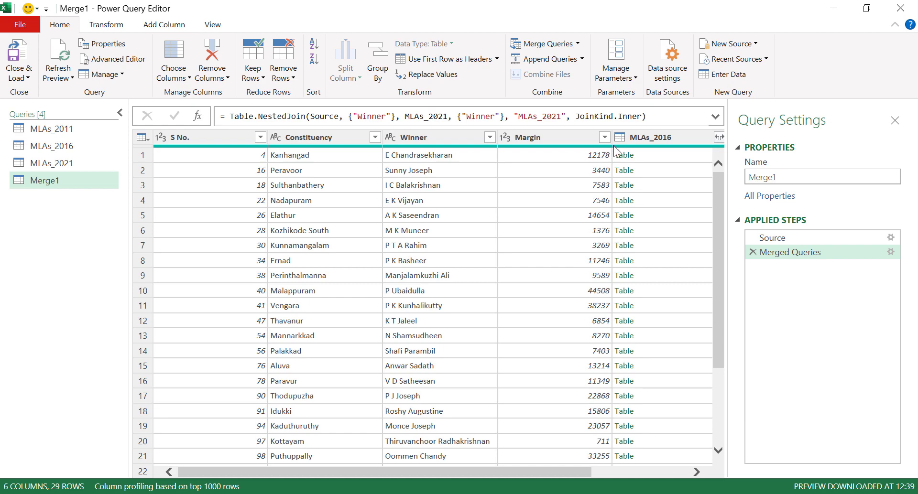
# Remove the S No., Constituency, Margin, MLAs_2016 and MLAs_2021 columns from the merged query, keeping only Winner
pyautogui.rightClick(230, 139)
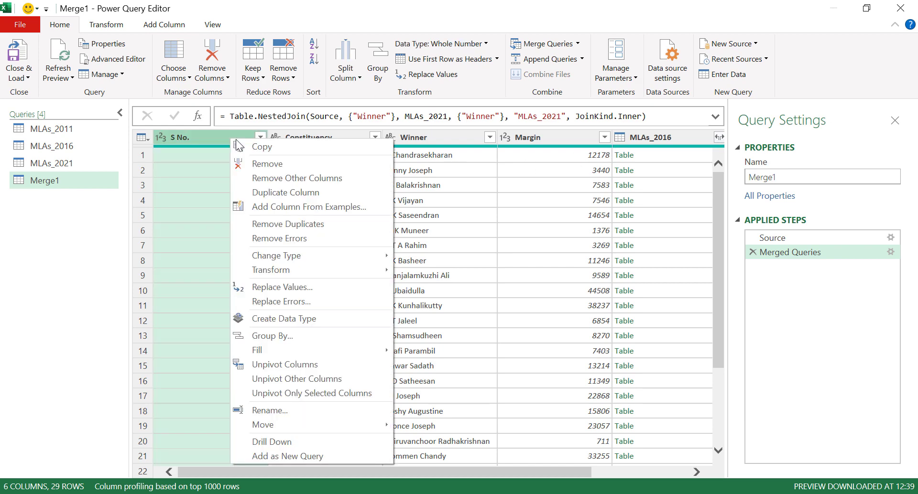
pyautogui.click(270, 165)
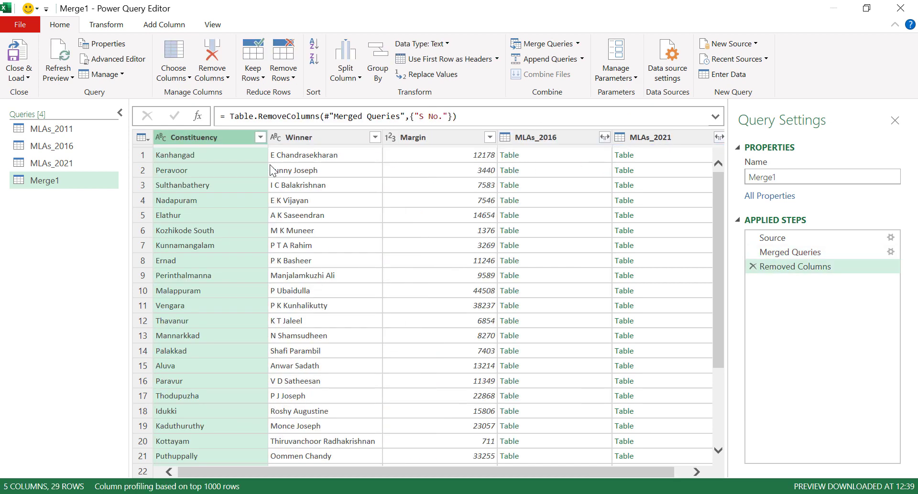
pyautogui.rightClick(217, 137)
pyautogui.click(245, 163)
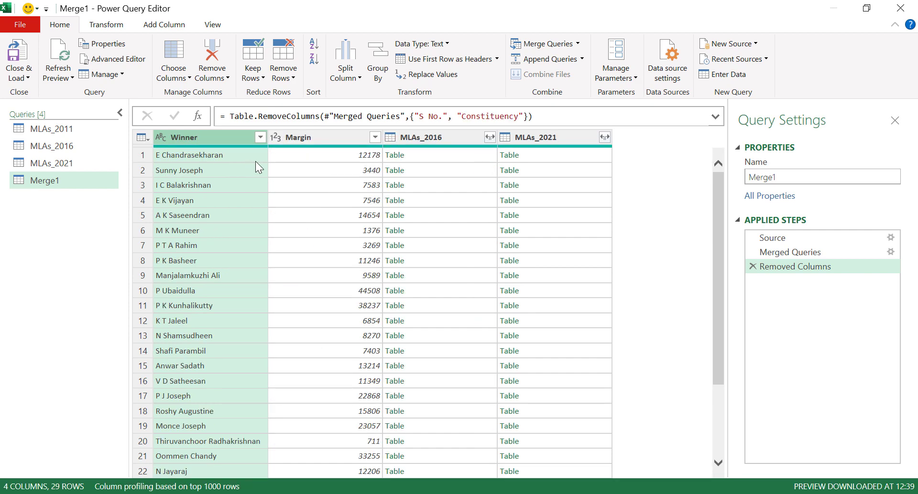
pyautogui.click(309, 140)
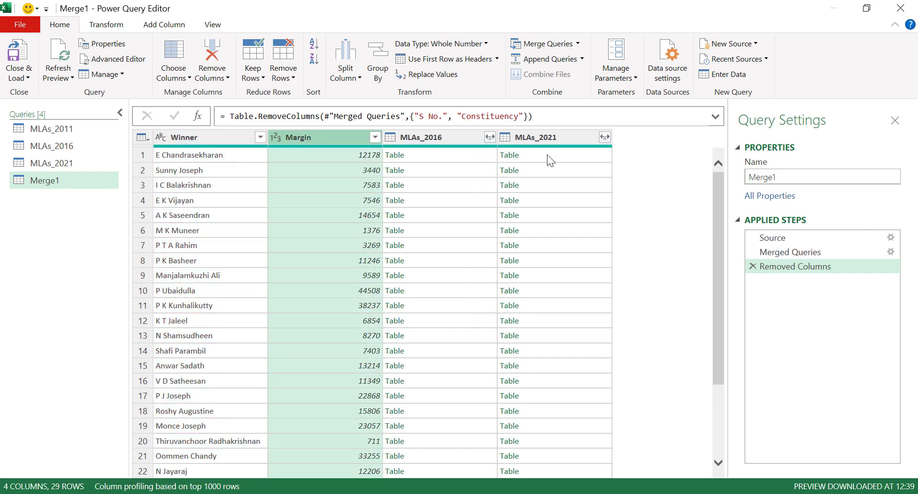
pyautogui.keyDown('shift'); pyautogui.click(559, 140); pyautogui.keyUp('shift')
pyautogui.rightClick(553, 139)
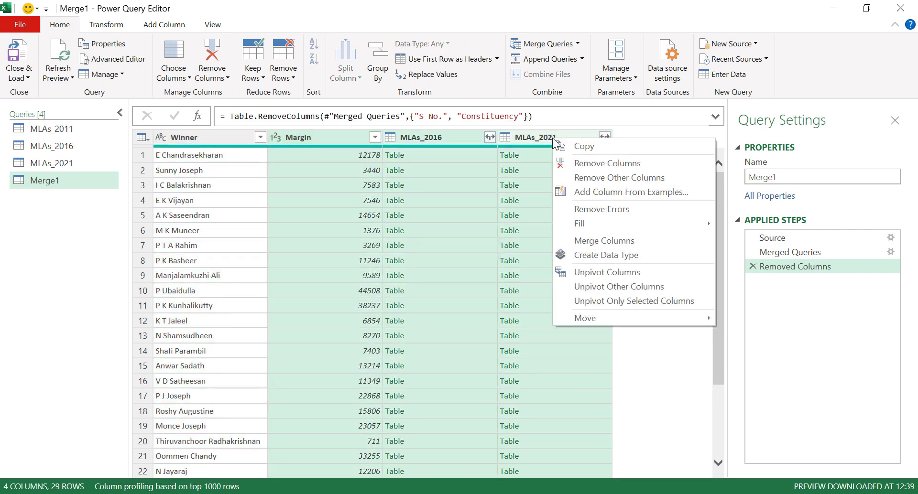
pyautogui.click(579, 165)
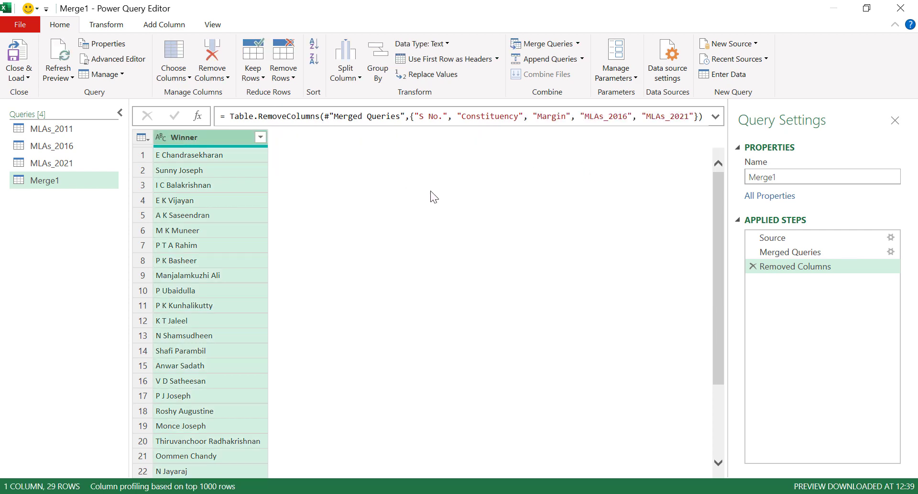
# Check the remaining Winner list, then close the query editor and load the results to the default destination
pyautogui.scroll(-3, 221, 301)
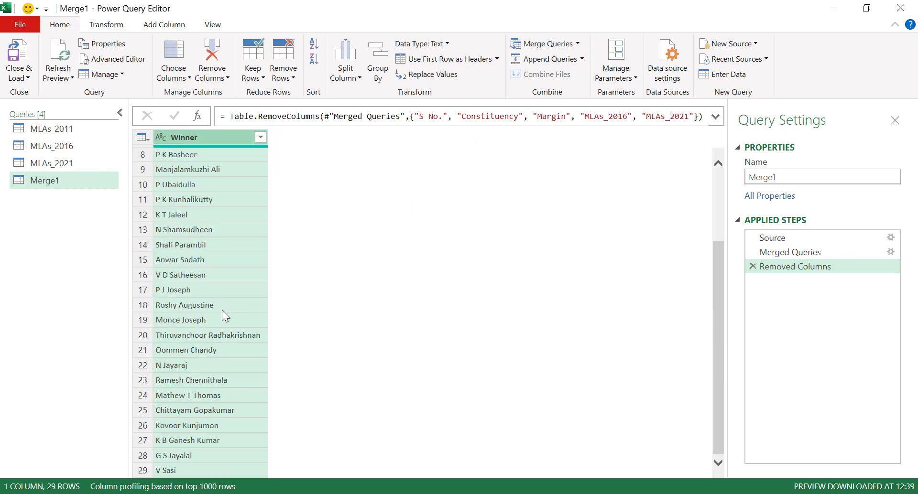
pyautogui.scroll(3, 222, 310)
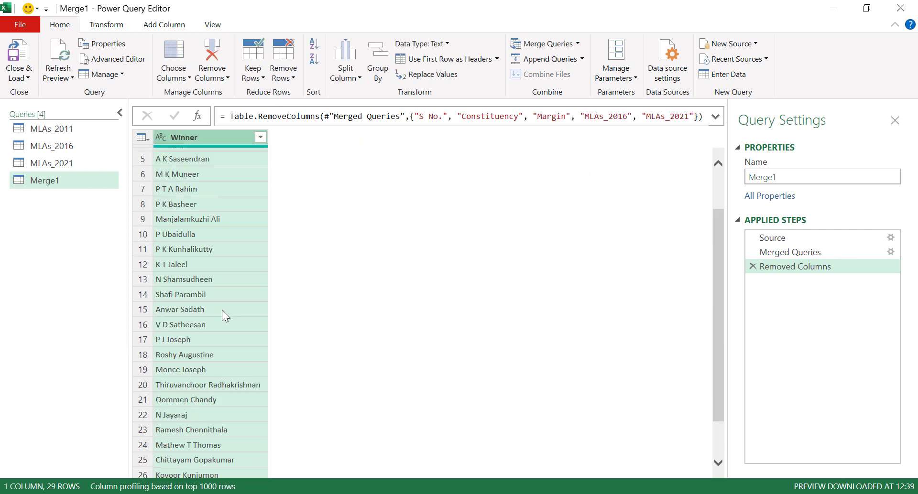
pyautogui.click(26, 78)
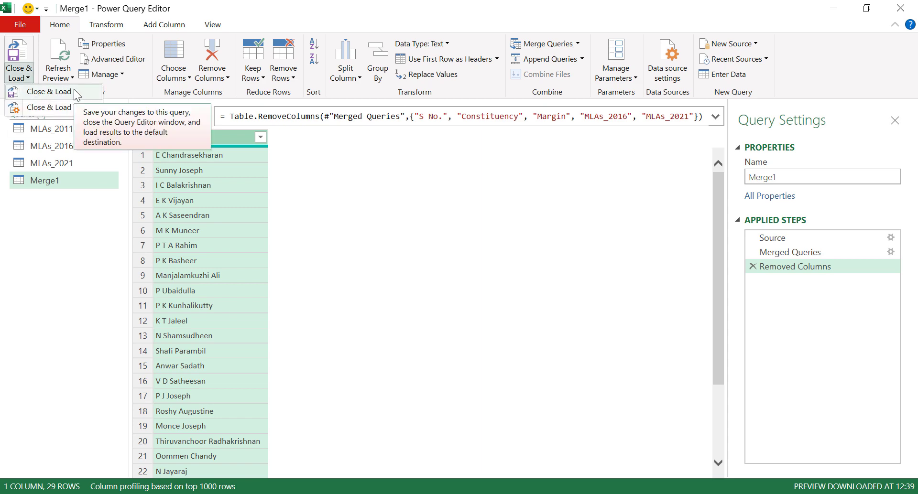
pyautogui.click(49, 92)
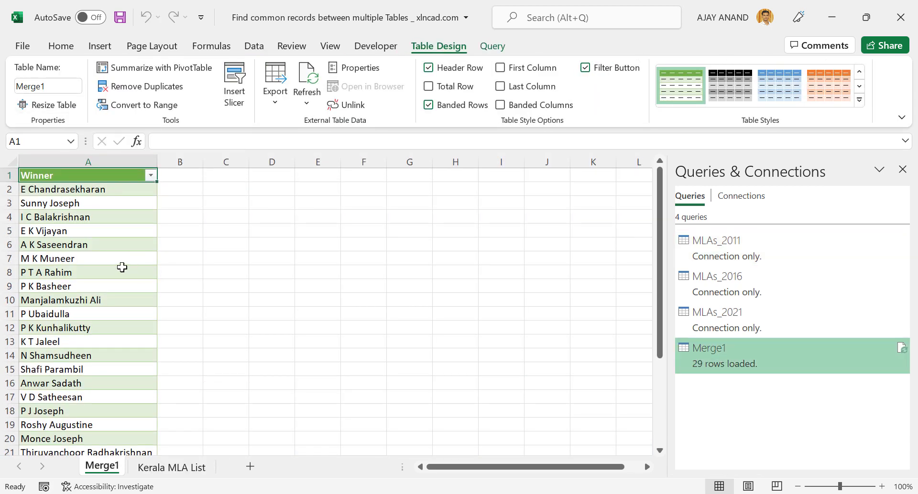
# Review the full list of common winners in the loaded Merge1 table, from the first row to the last
pyautogui.scroll(-2, 76, 192)
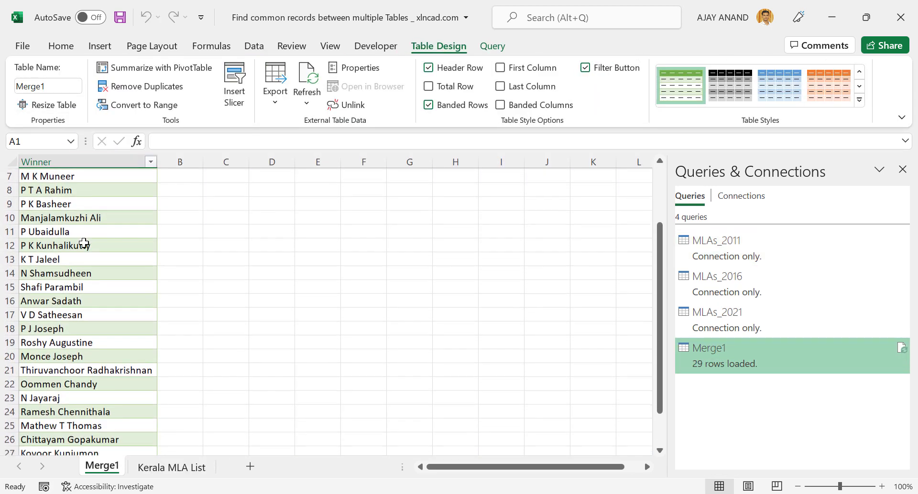
pyautogui.scroll(-4, 84, 244)
pyautogui.scroll(6, 88, 255)
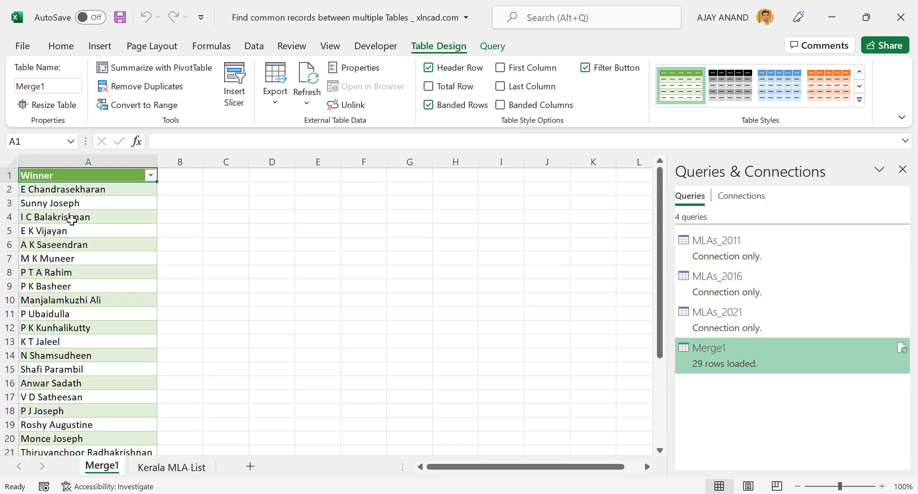
pyautogui.scroll(-4, 67, 235)
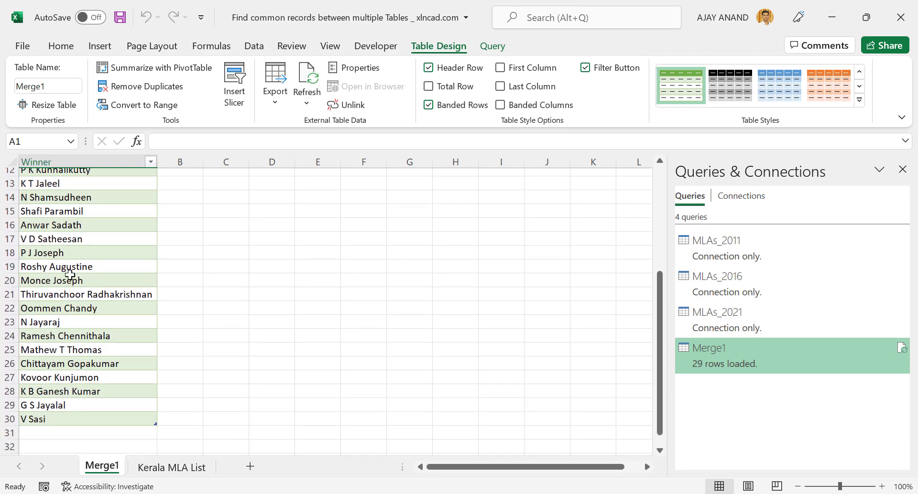
pyautogui.scroll(-1, 72, 311)
pyautogui.scroll(5, 72, 353)
pyautogui.scroll(-4, 72, 352)
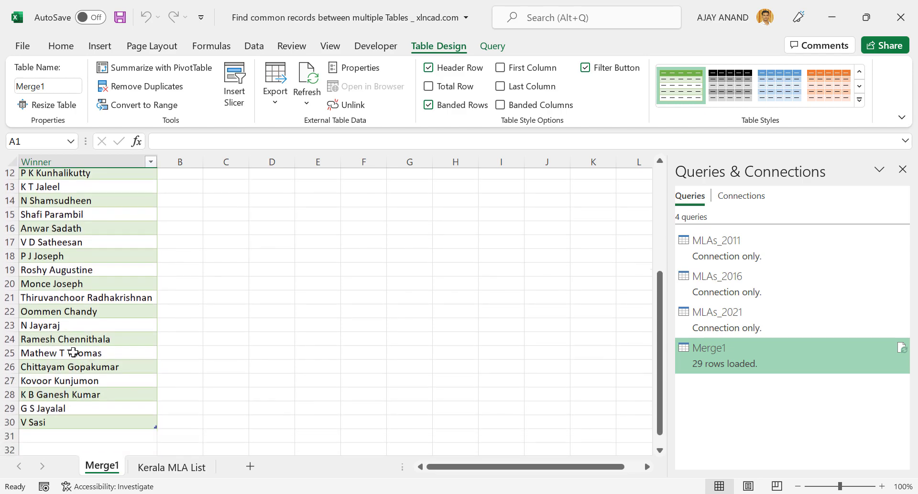
pyautogui.scroll(4, 73, 353)
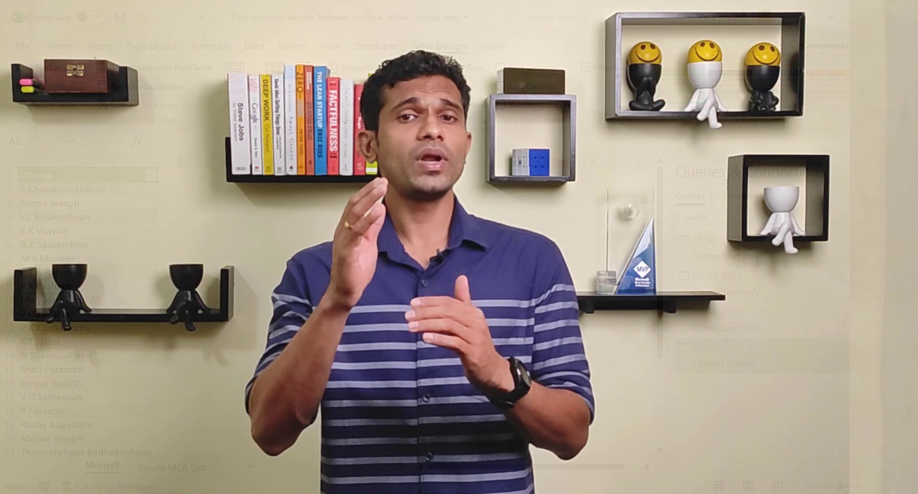